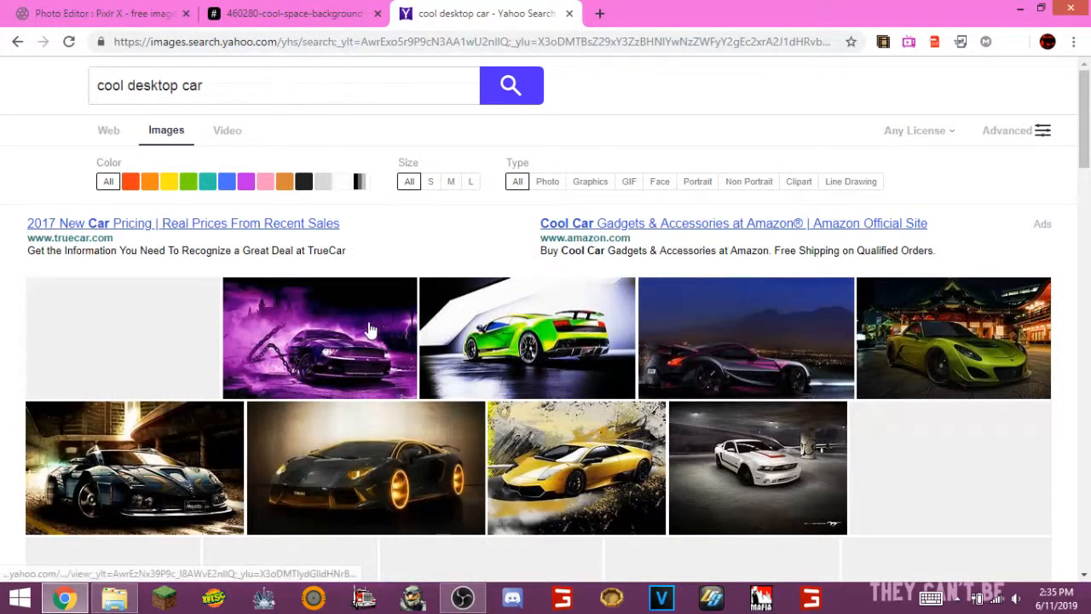
# Open the full-size purple muscle car wallpaper from the image results and close the space background page
pyautogui.click(376, 332)
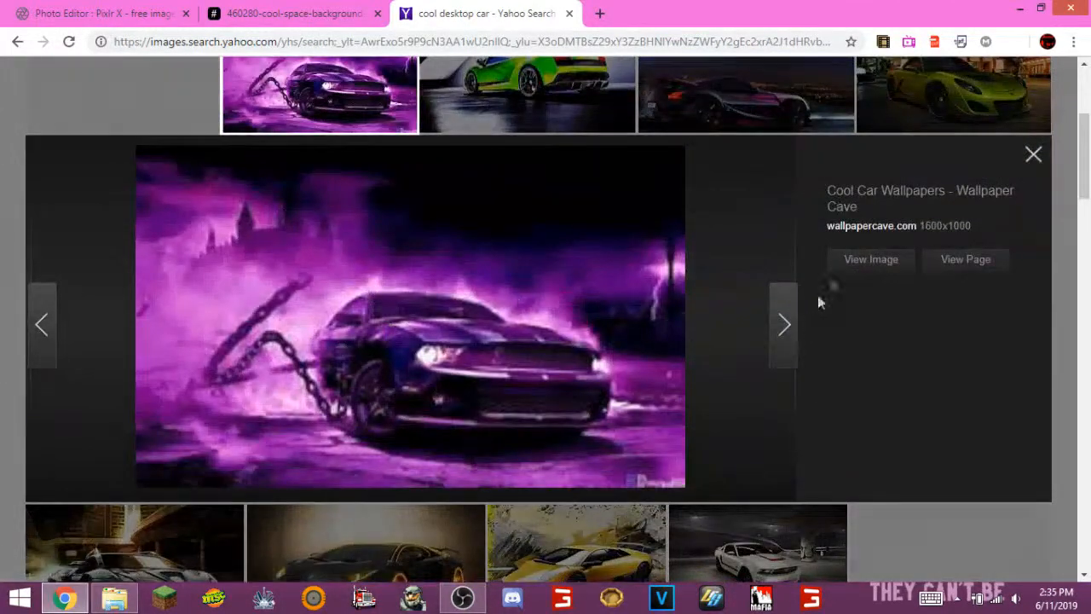
pyautogui.click(871, 266)
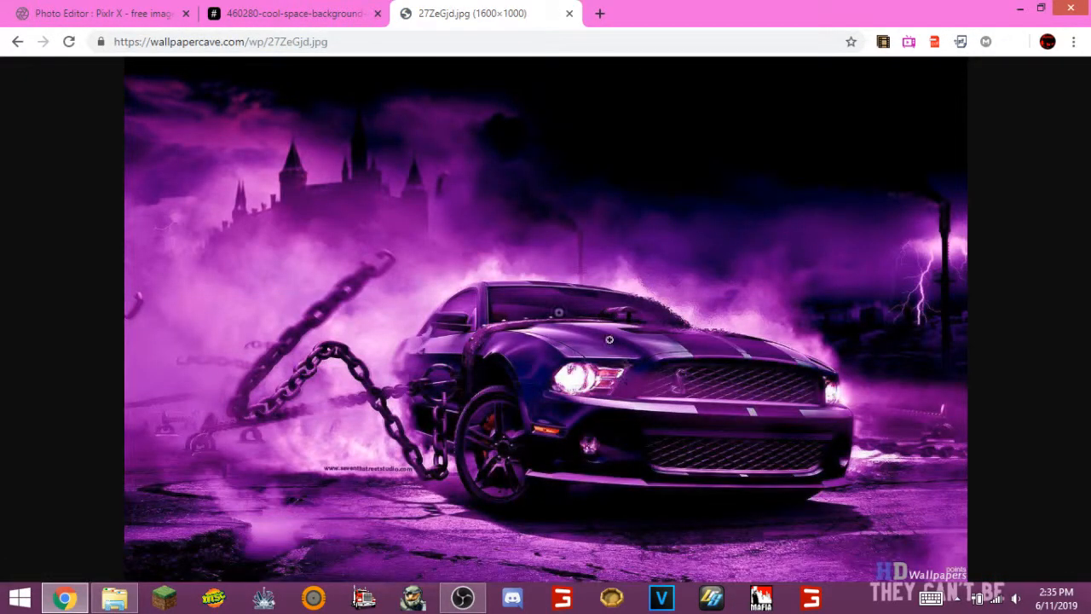
pyautogui.click(377, 13)
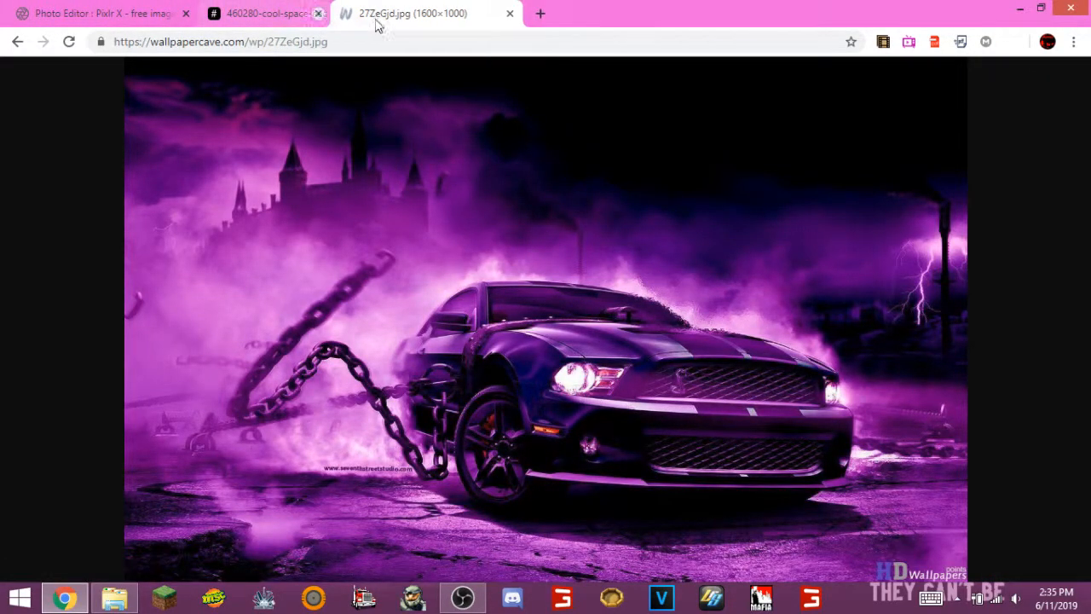
# Switch to Pixlr X, go back to its start page and create a new blank Full HD canvas of 1920x1080
pyautogui.click(73, 12)
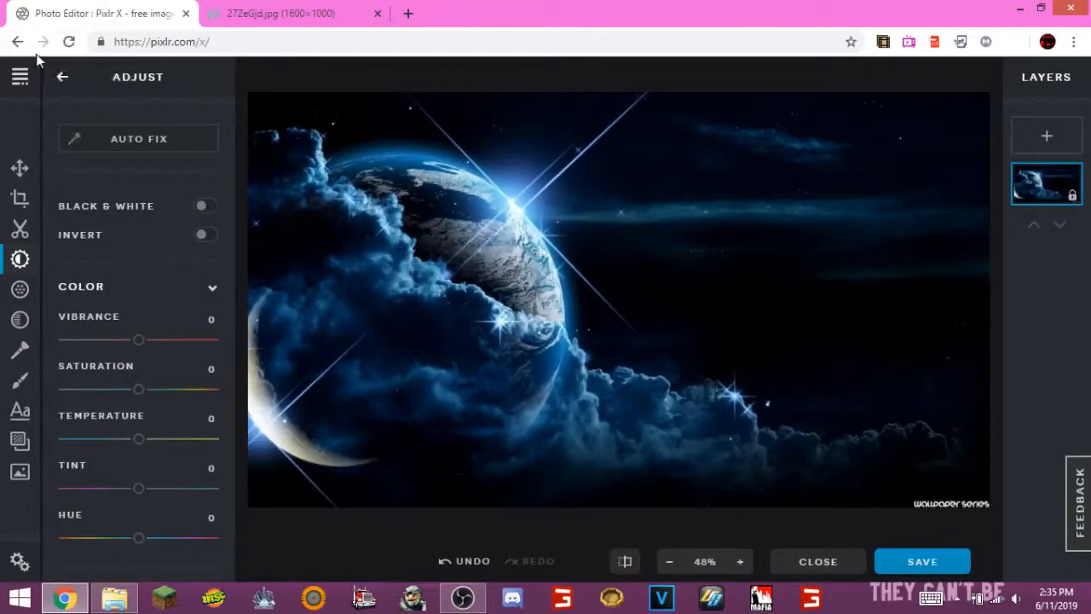
pyautogui.click(20, 76)
pyautogui.click(19, 76)
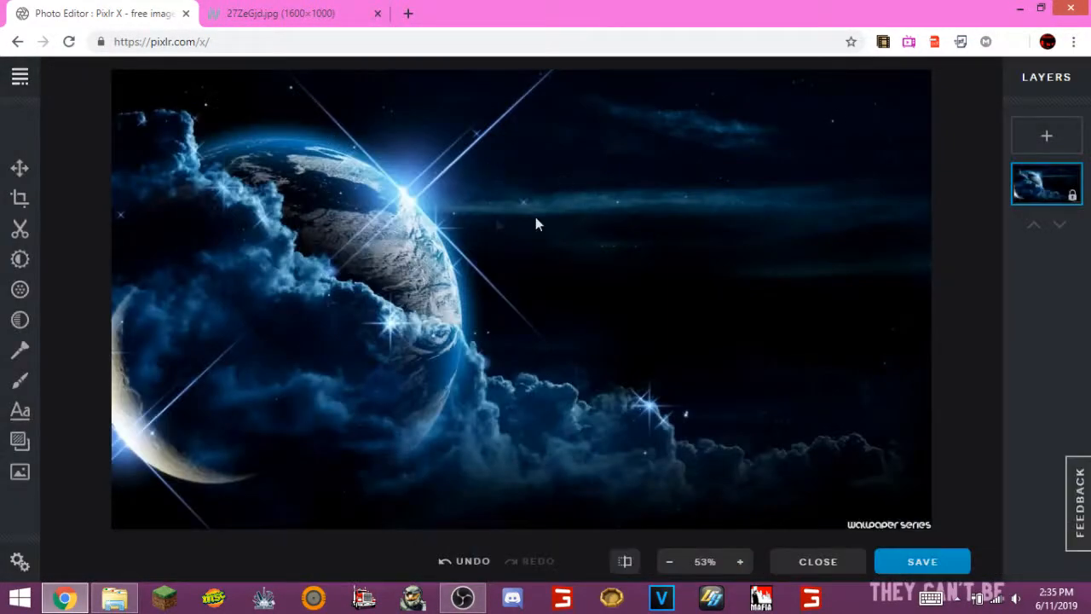
pyautogui.click(20, 75)
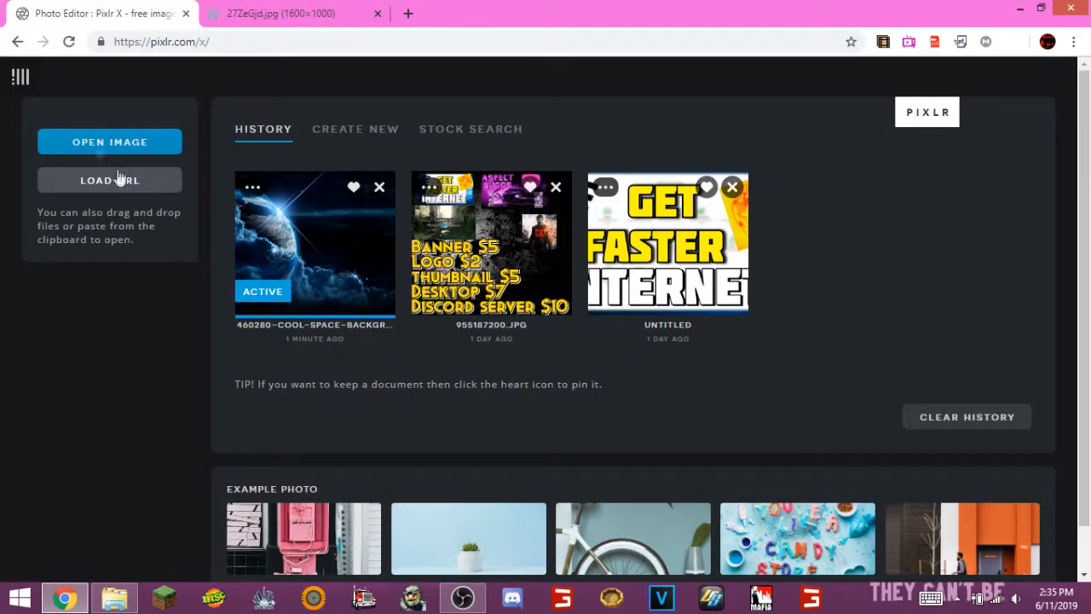
pyautogui.click(17, 41)
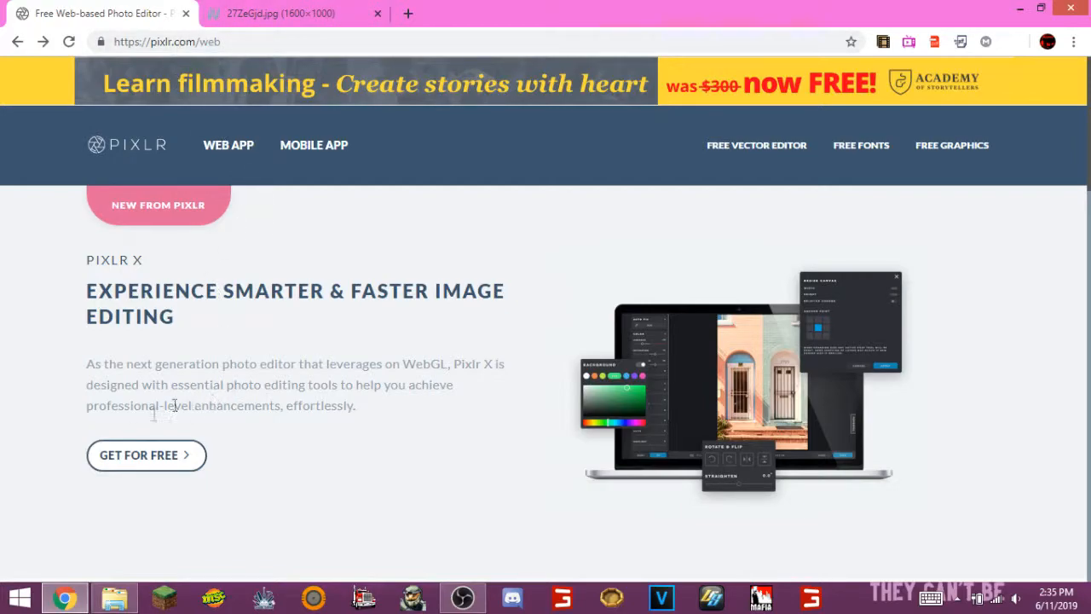
pyautogui.click(128, 458)
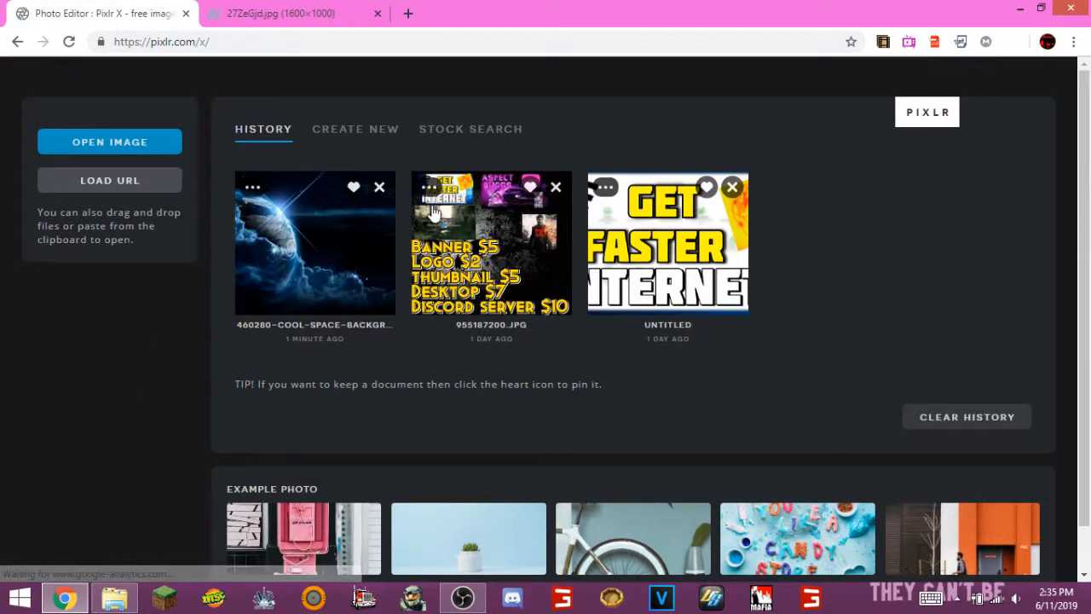
pyautogui.click(386, 143)
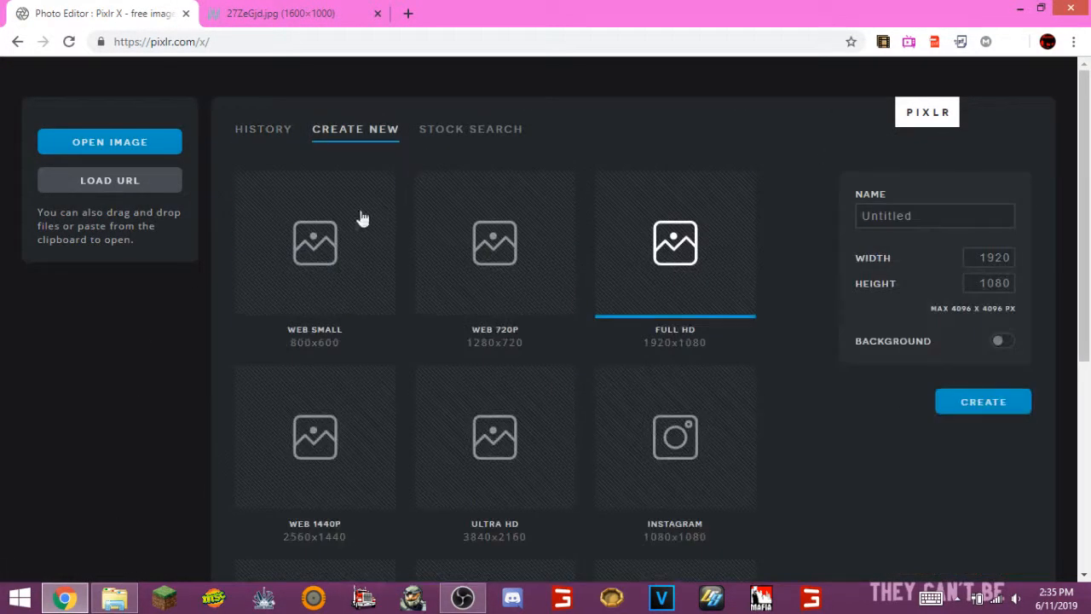
pyautogui.click(985, 409)
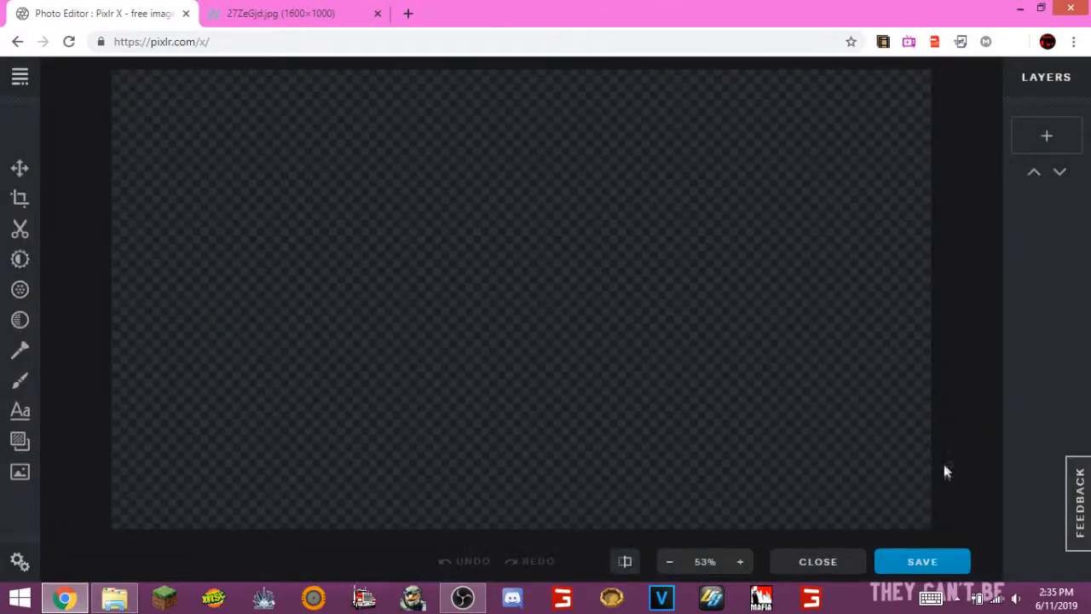
pyautogui.click(292, 13)
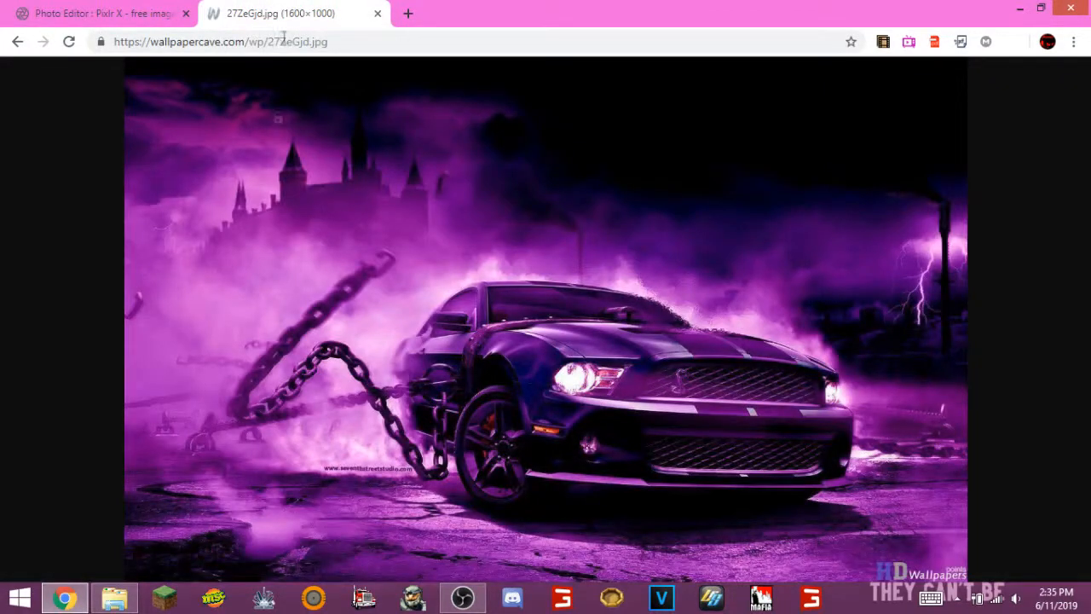
pyautogui.rightClick(494, 346)
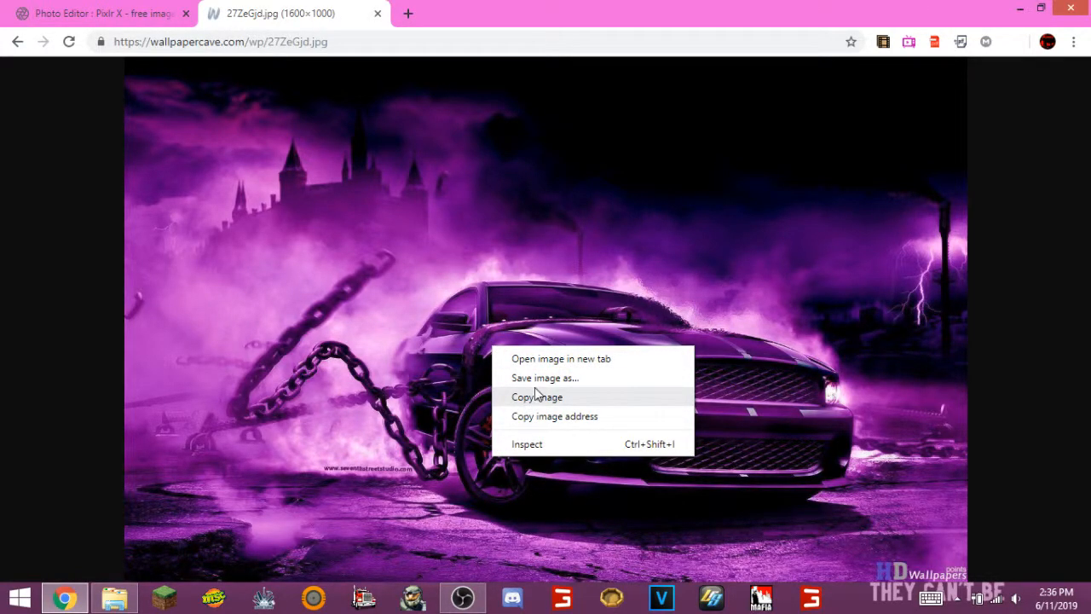
pyautogui.click(539, 379)
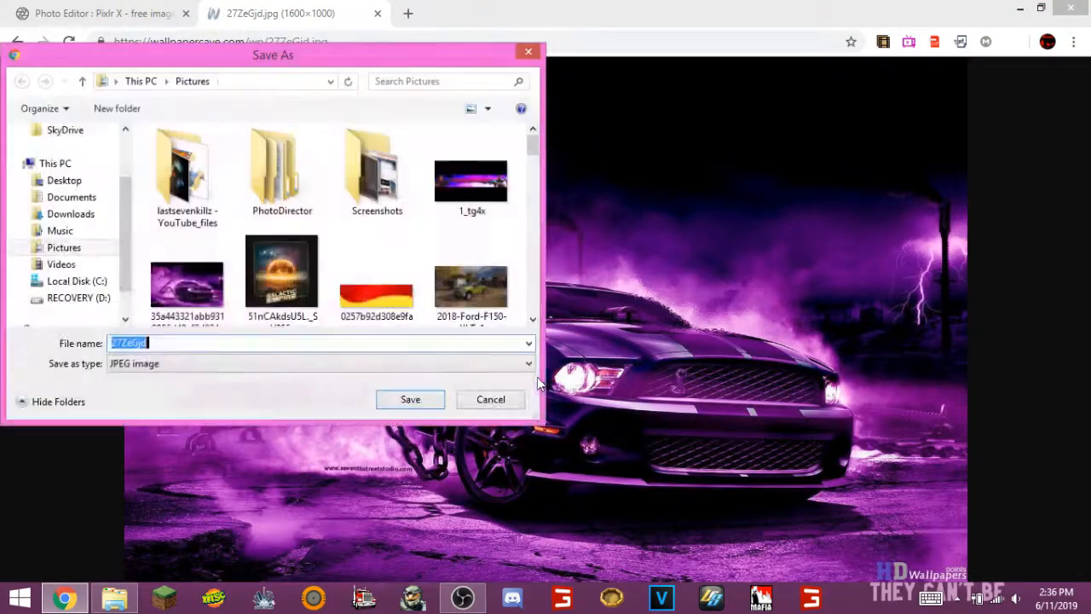
pyautogui.click(501, 403)
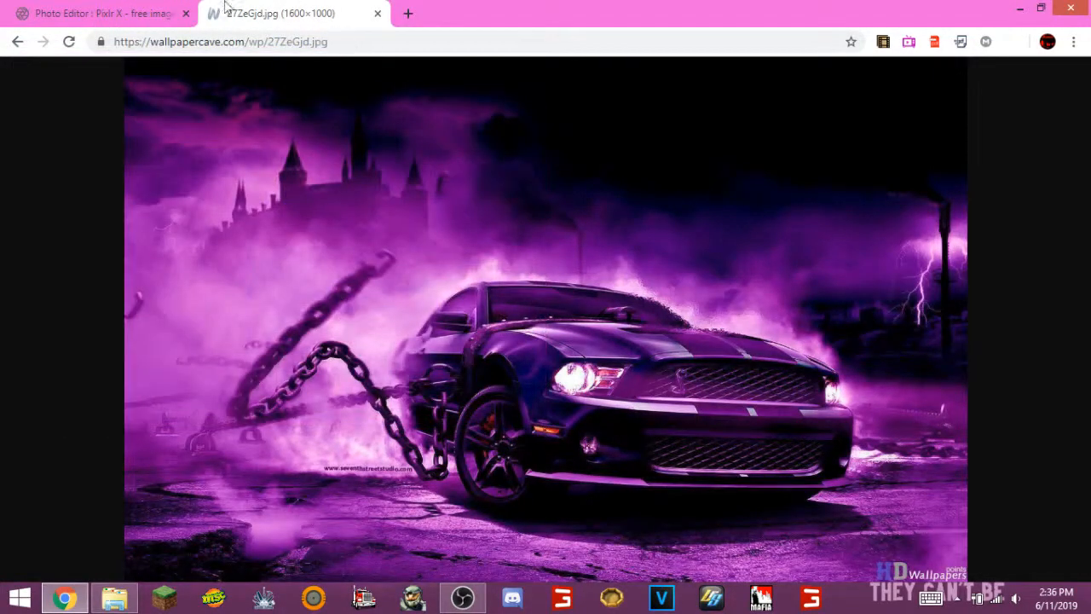
pyautogui.click(111, 10)
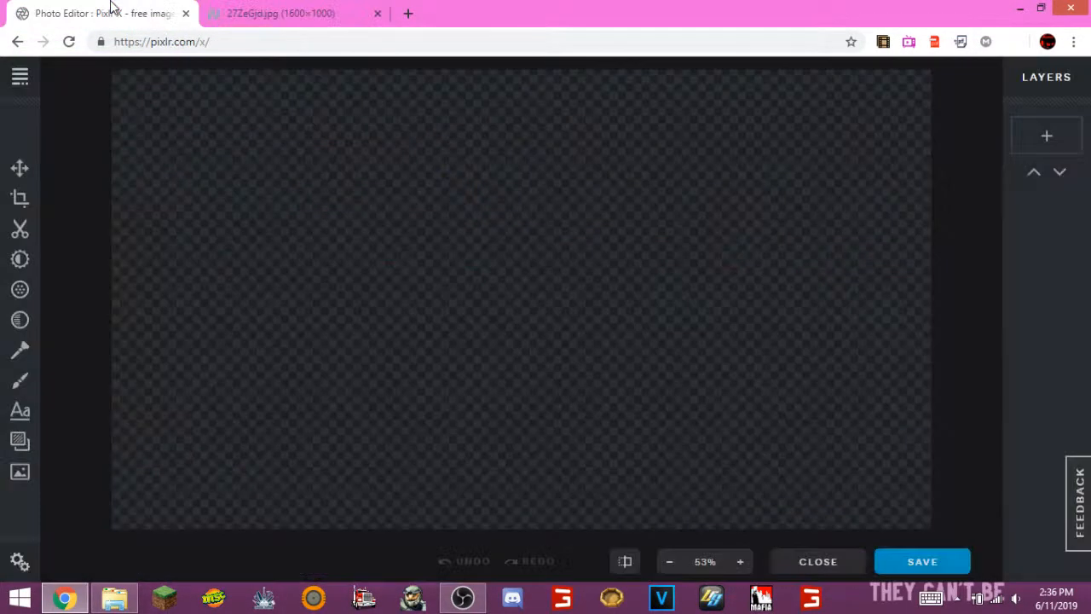
# Add an image layer using the purple car picture 35a443321abb9319956d40ef2d024e13 from the Pictures folder
pyautogui.click(1016, 130)
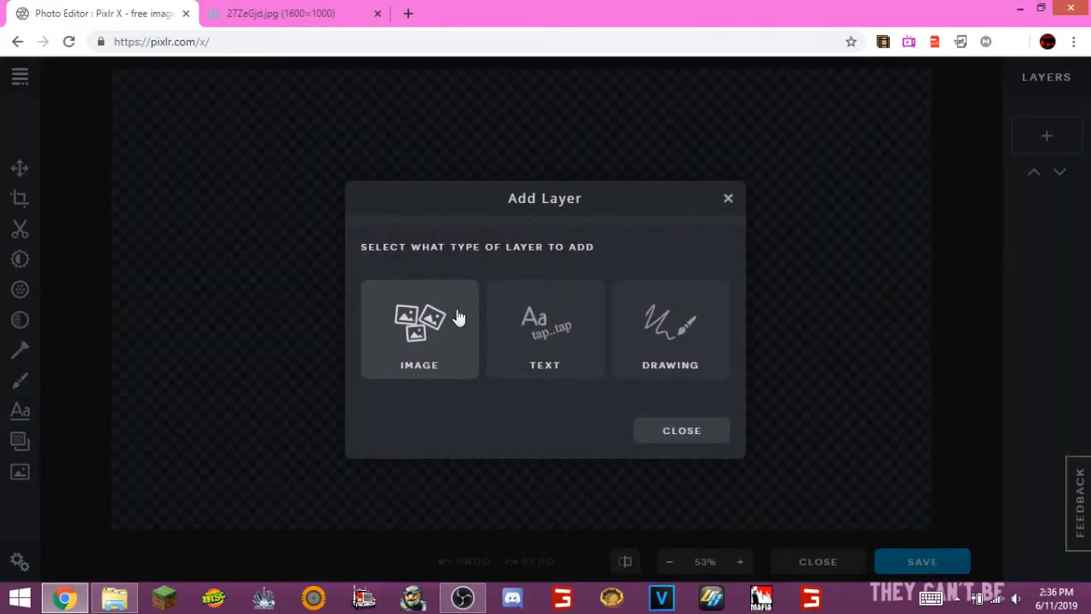
pyautogui.click(457, 317)
pyautogui.click(190, 277)
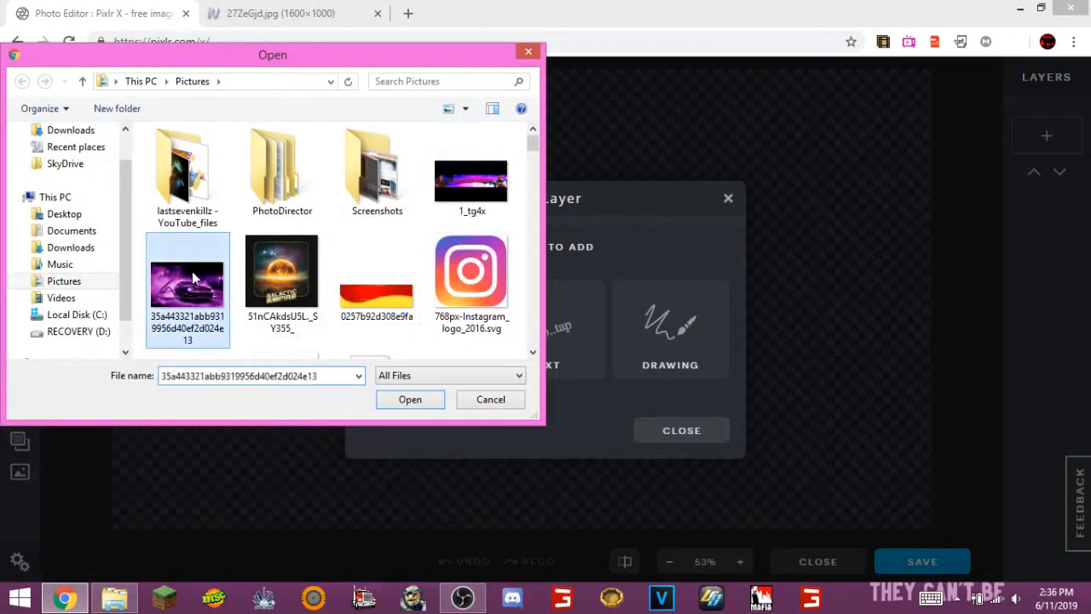
pyautogui.click(430, 401)
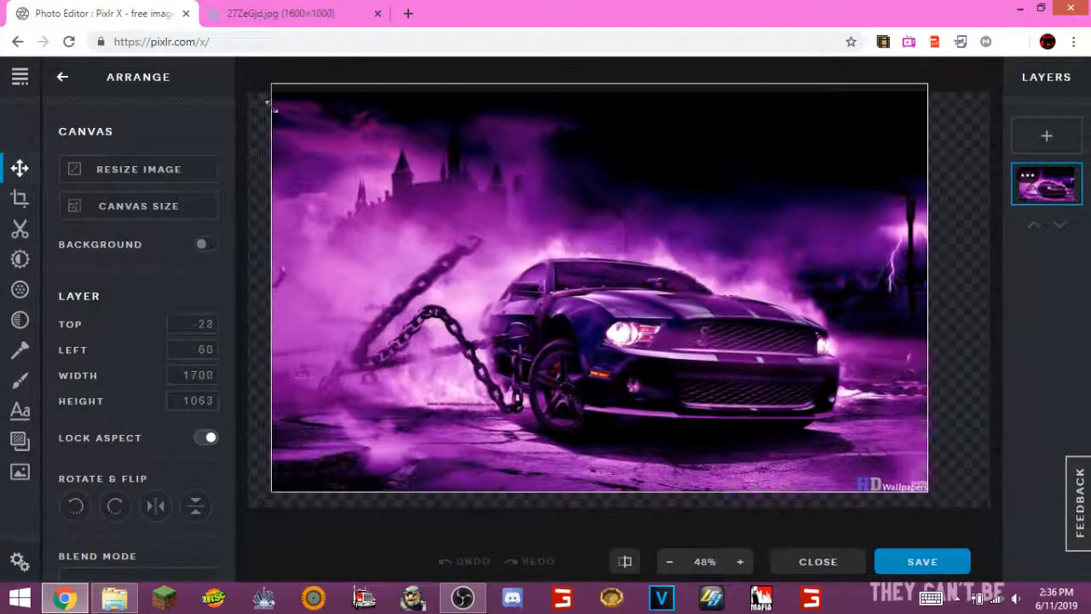
# Enlarge the car layer to 1972 by 1233 and position it at top -76, left 0 to cover the canvas
pyautogui.moveTo(271, 106); pyautogui.dragTo(240, 104)
pyautogui.moveTo(929, 493); pyautogui.dragTo(1006, 532)
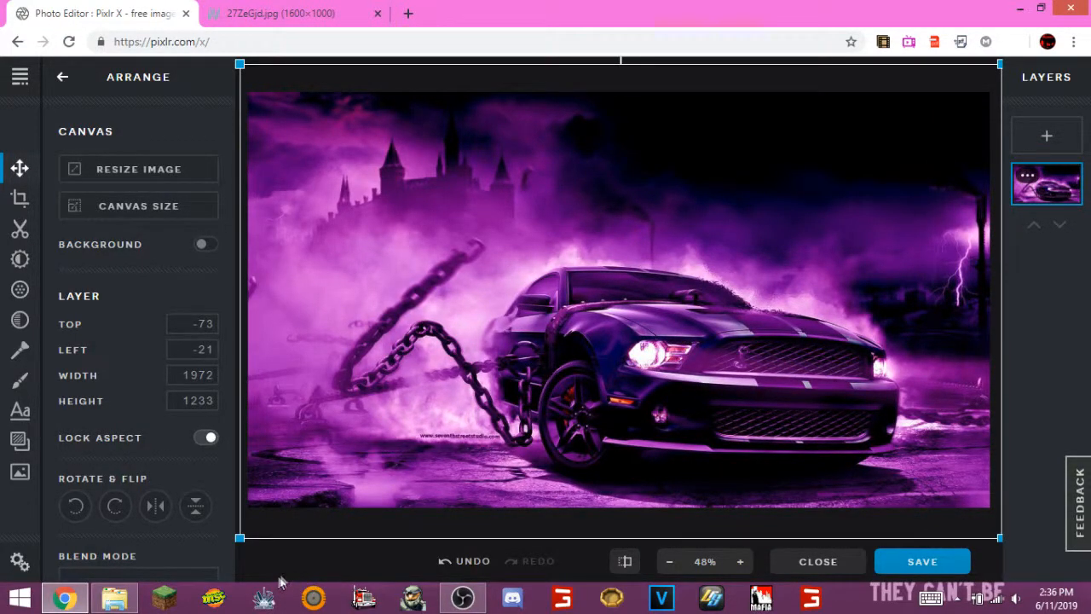
pyautogui.moveTo(359, 459); pyautogui.dragTo(370, 459)
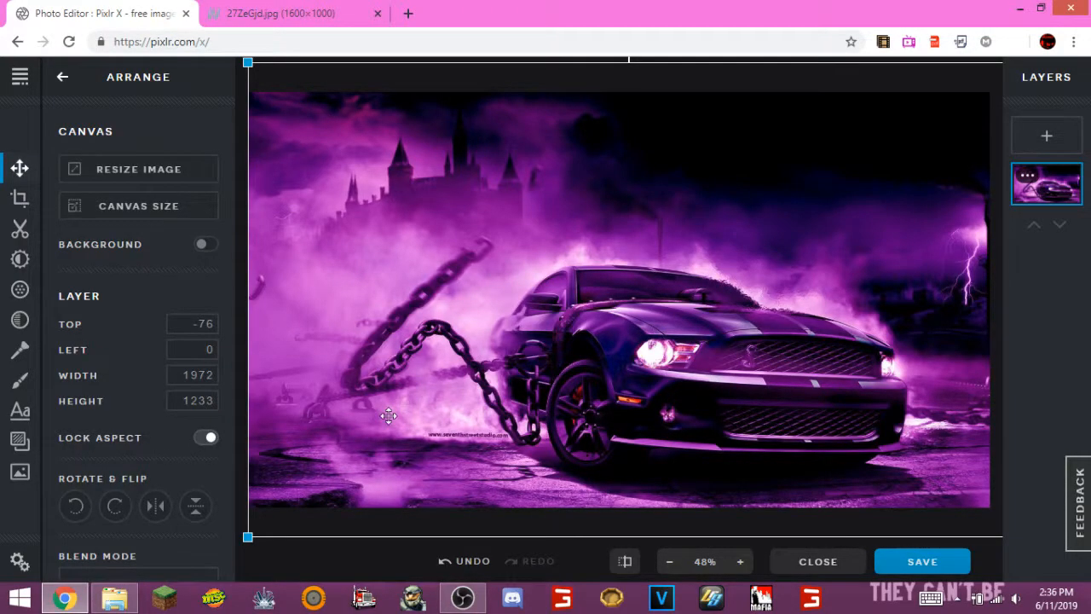
# Add a new text layer over the car image and replace its placeholder text with "AspectBuggs"
pyautogui.click(20, 411)
pyautogui.click(202, 159)
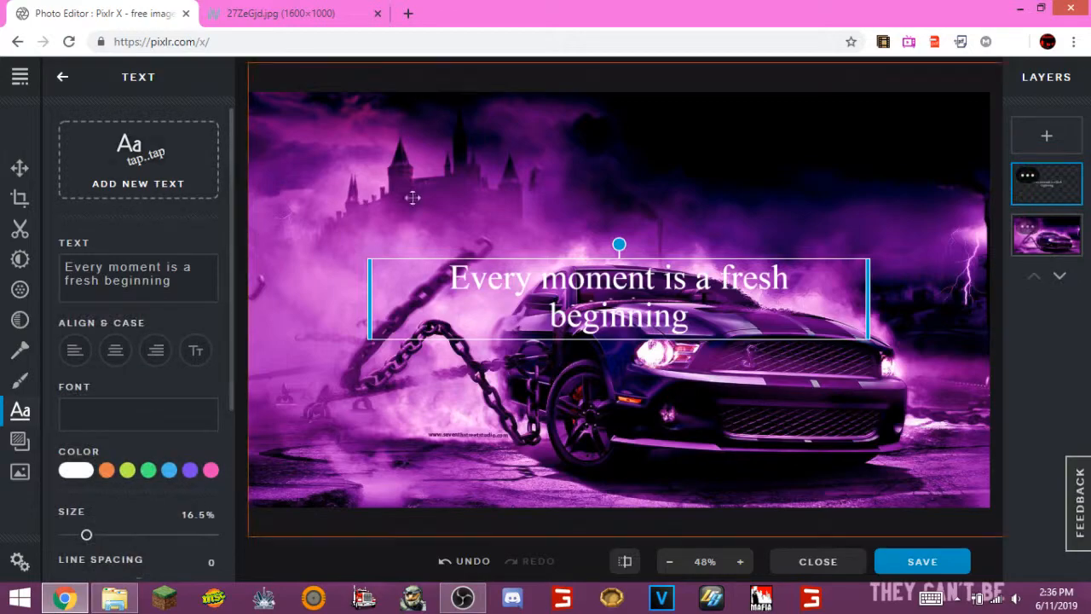
pyautogui.doubleClick(628, 289)
pyautogui.press('BackSpace')
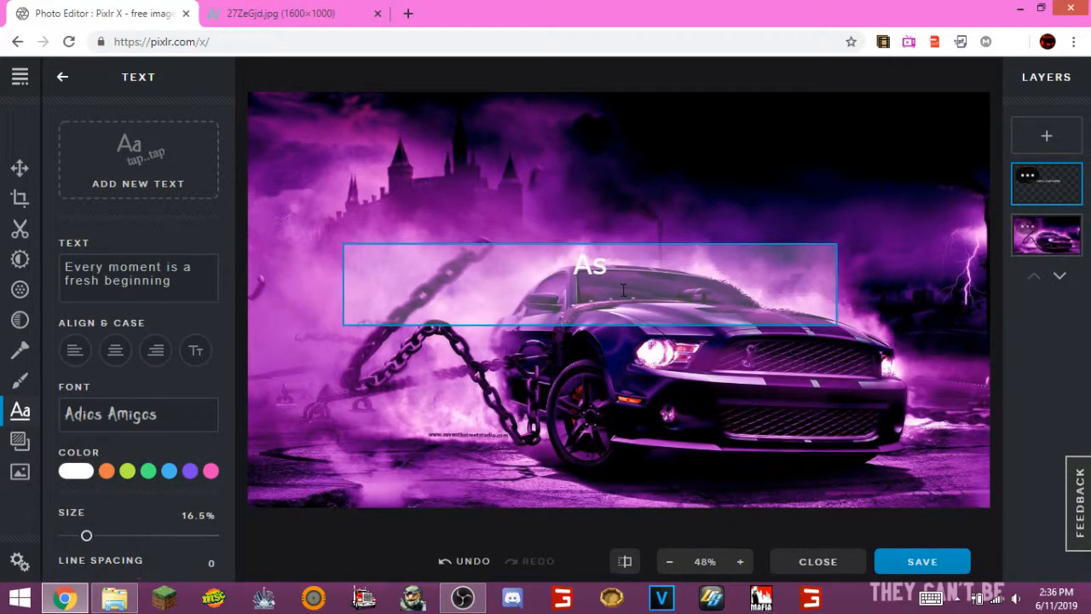
pyautogui.write('AspectBuggs')
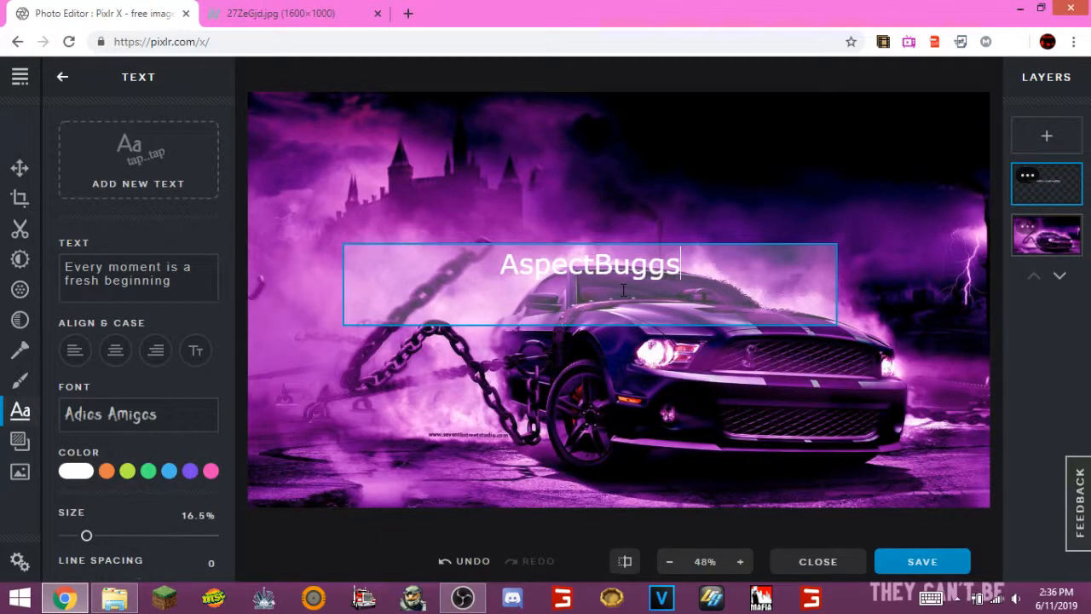
# Colour the AspectBuggs text purple #A600FF and give it a black outline of size 2
pyautogui.click(77, 473)
pyautogui.scroll(-1, 79, 479)
pyautogui.moveTo(77, 512)
pyautogui.mouseDown()
pyautogui.moveTo(184, 511)
pyautogui.moveTo(244, 395)
pyautogui.mouseUp()
pyautogui.scroll(-4, 121, 452)
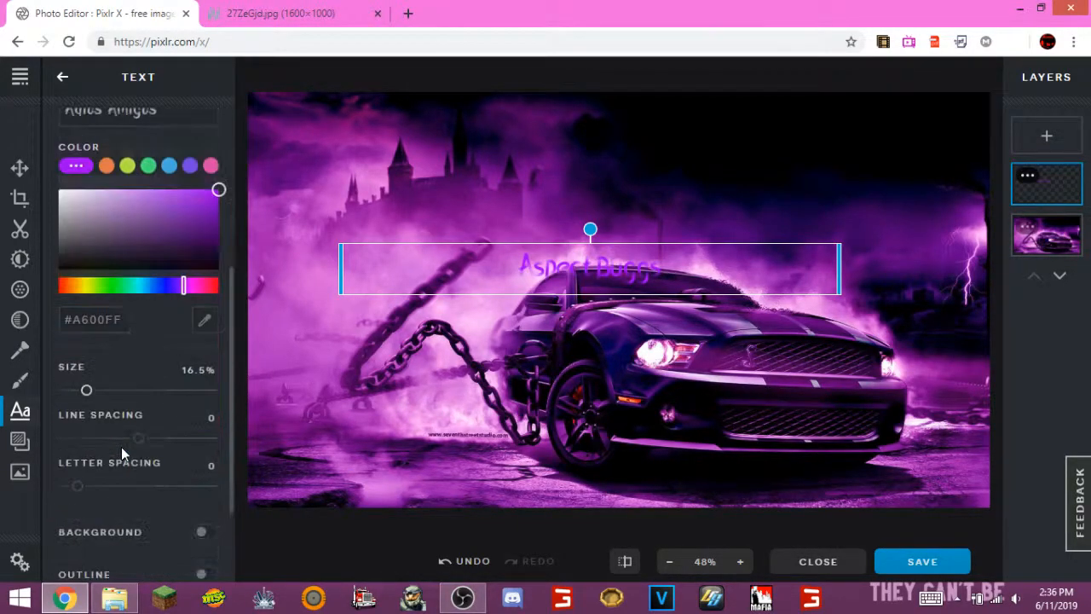
pyautogui.click(203, 449)
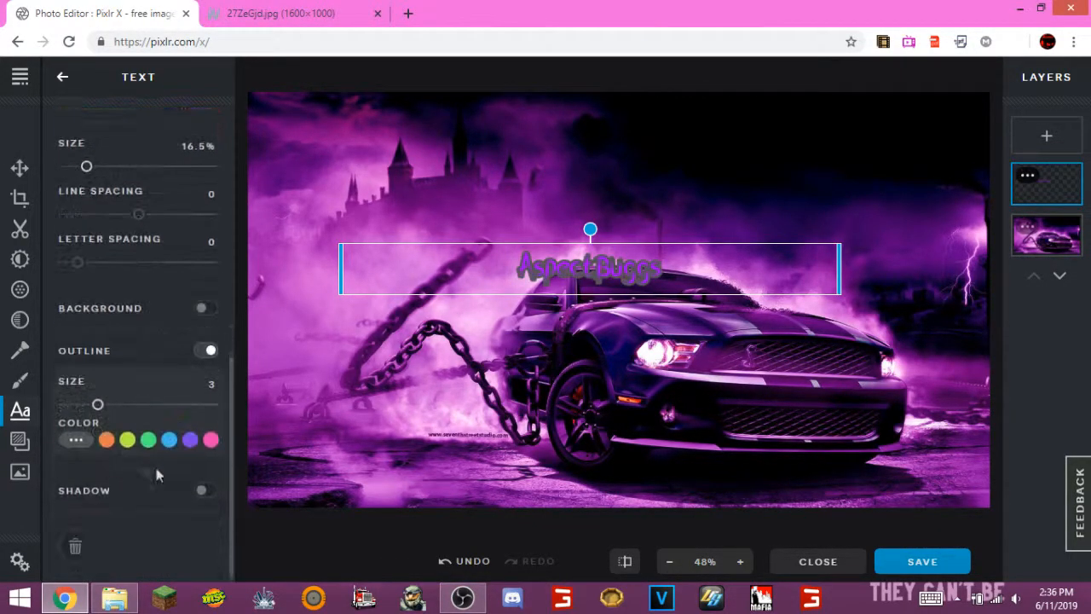
pyautogui.click(76, 439)
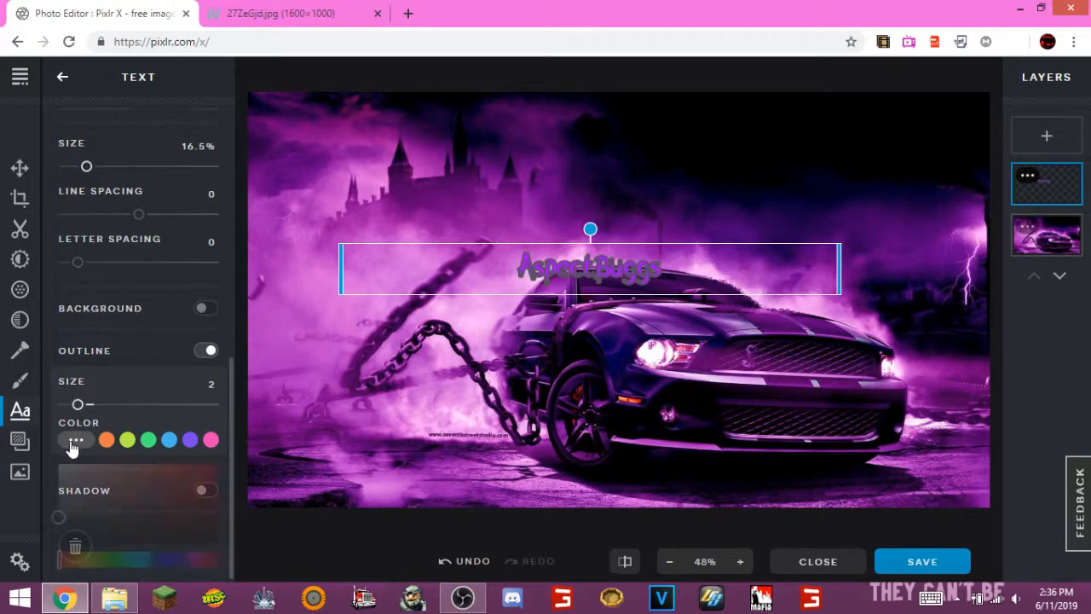
pyautogui.click(58, 543)
# Enlarge the AspectBuggs text to 60.5% and move it to the upper-left area of the canvas
pyautogui.scroll(5, 122, 368)
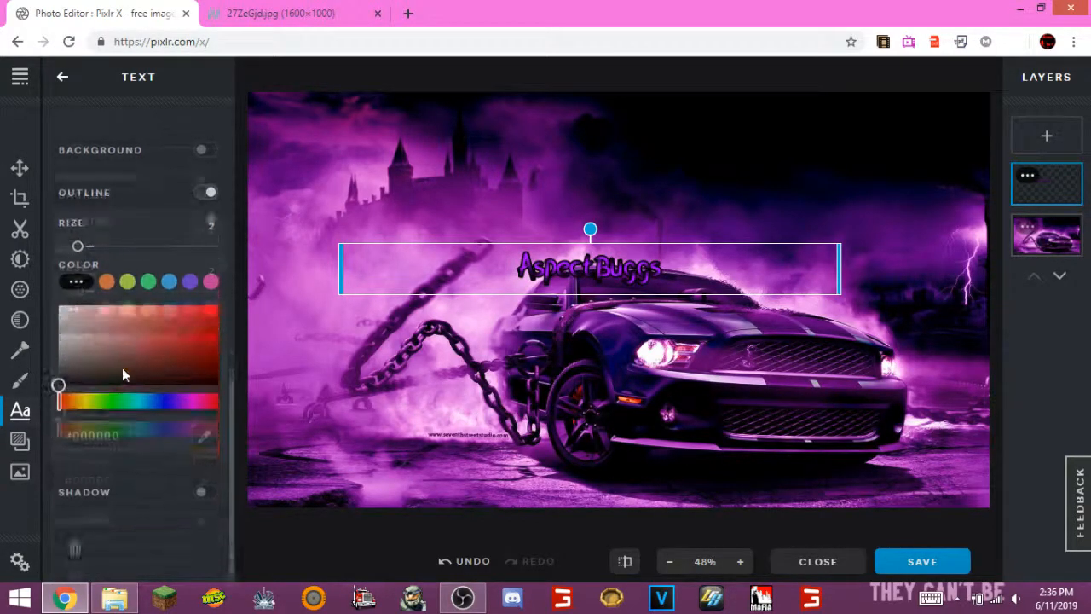
pyautogui.moveTo(115, 488); pyautogui.dragTo(152, 487)
pyautogui.moveTo(755, 336); pyautogui.dragTo(711, 254)
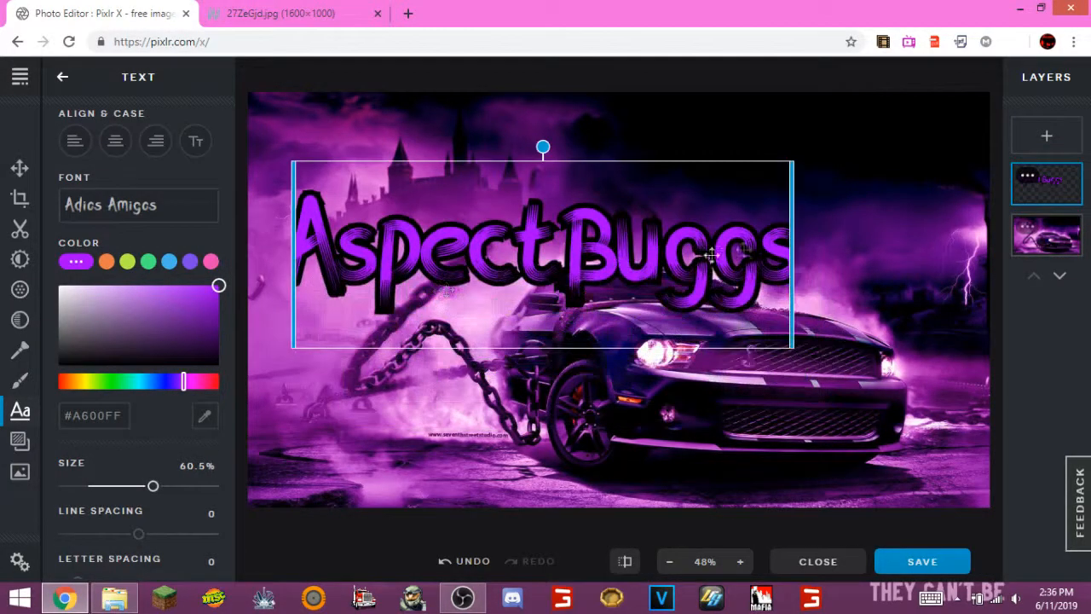
pyautogui.moveTo(415, 277); pyautogui.dragTo(370, 219)
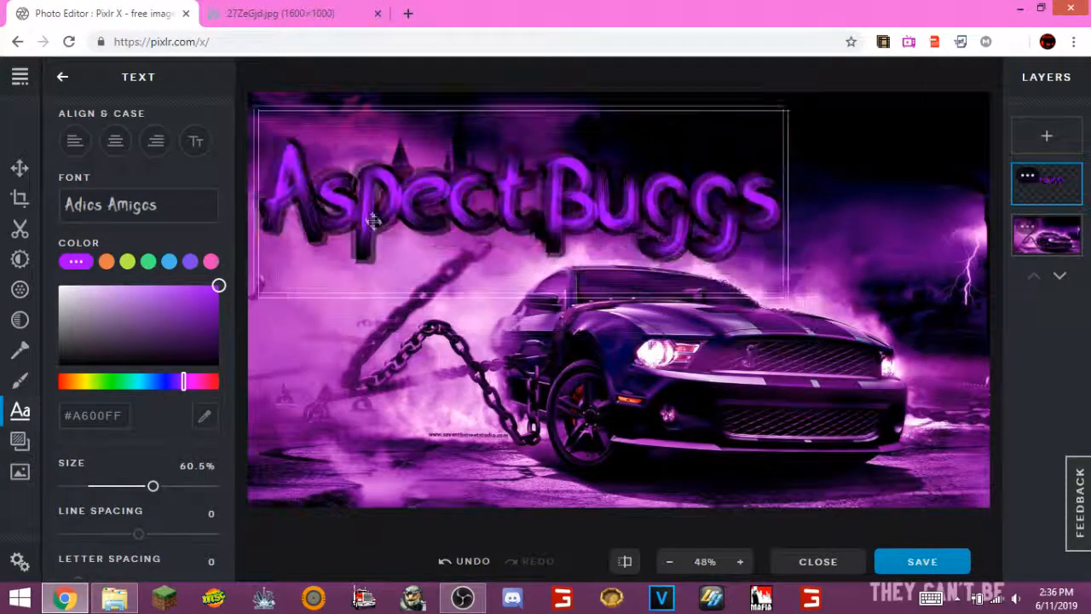
# Look at the current desktop wallpaper as a design reference and return to the Pixlr X editor
pyautogui.click(1019, 9)
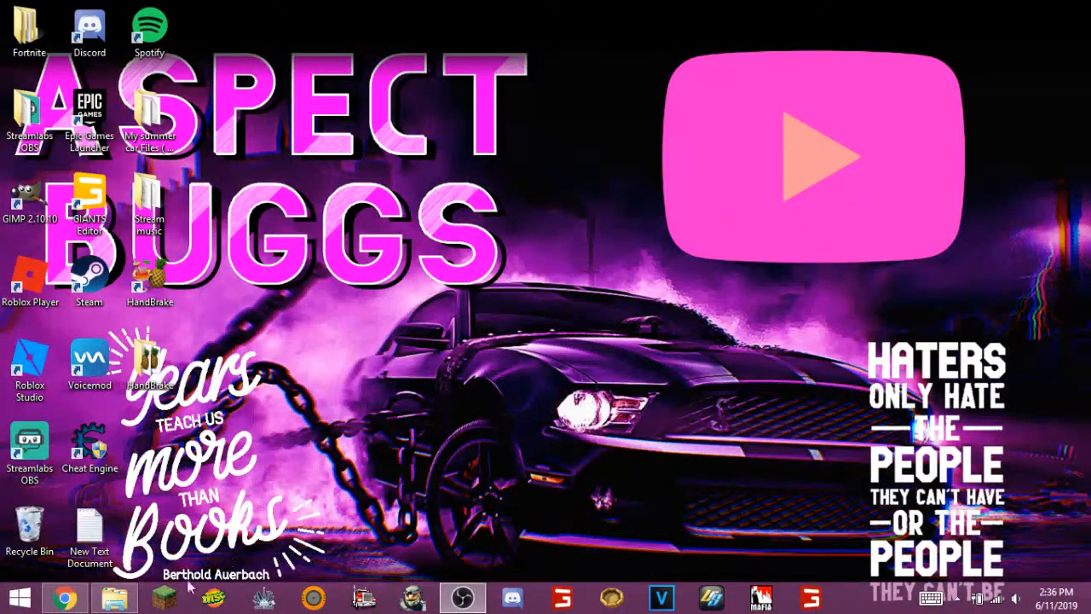
pyautogui.click(64, 599)
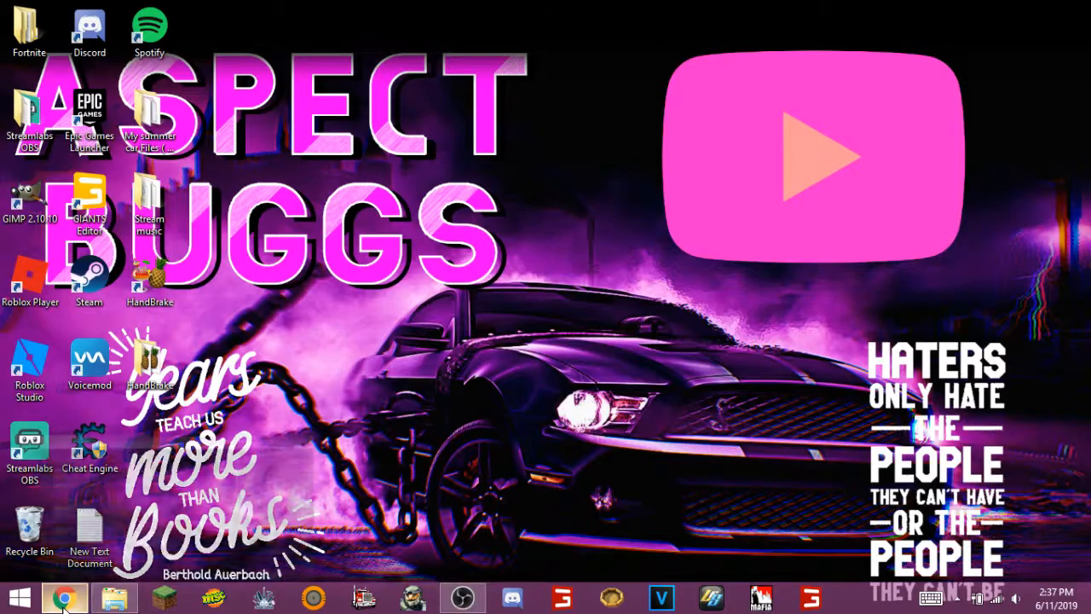
# Change the AspectBuggs text's outline to white and its fill colour to magenta #FB00FF
pyautogui.scroll(-5, 129, 428)
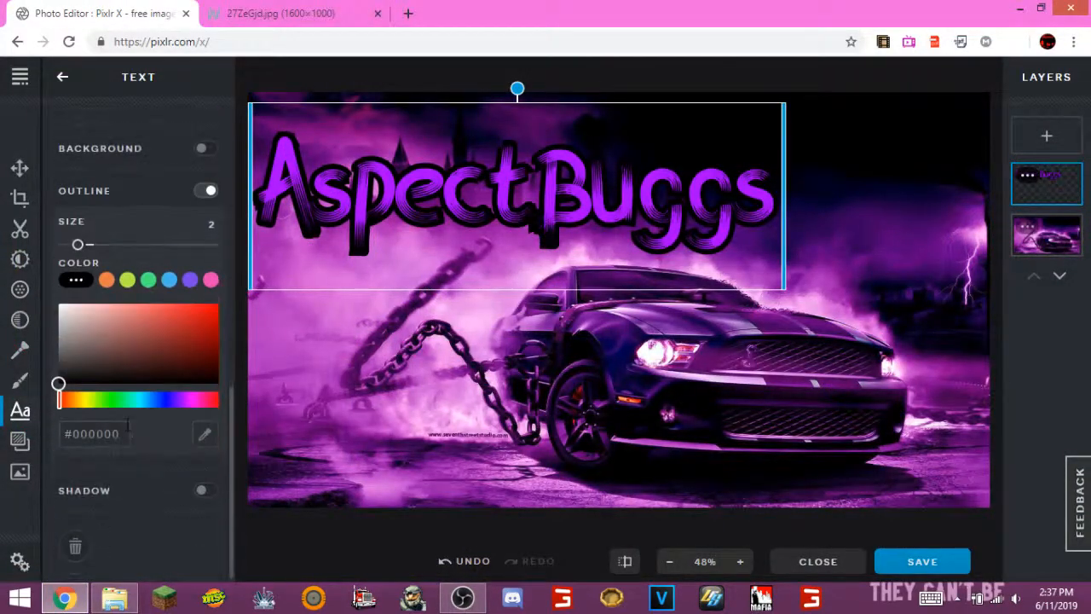
pyautogui.moveTo(71, 348); pyautogui.dragTo(61, 305)
pyautogui.scroll(5, 156, 343)
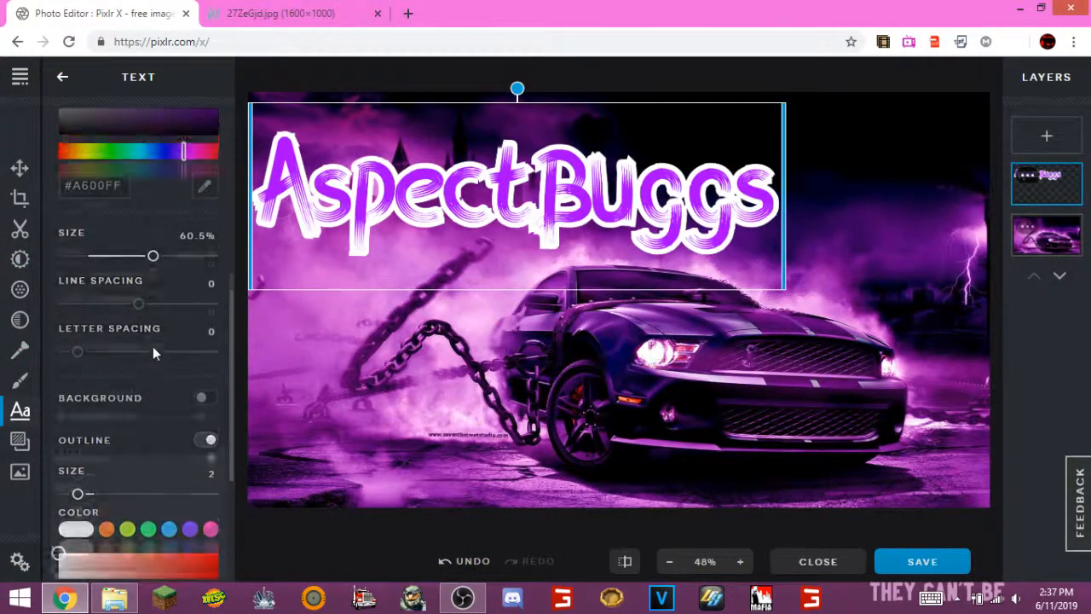
pyautogui.moveTo(178, 304); pyautogui.dragTo(191, 303)
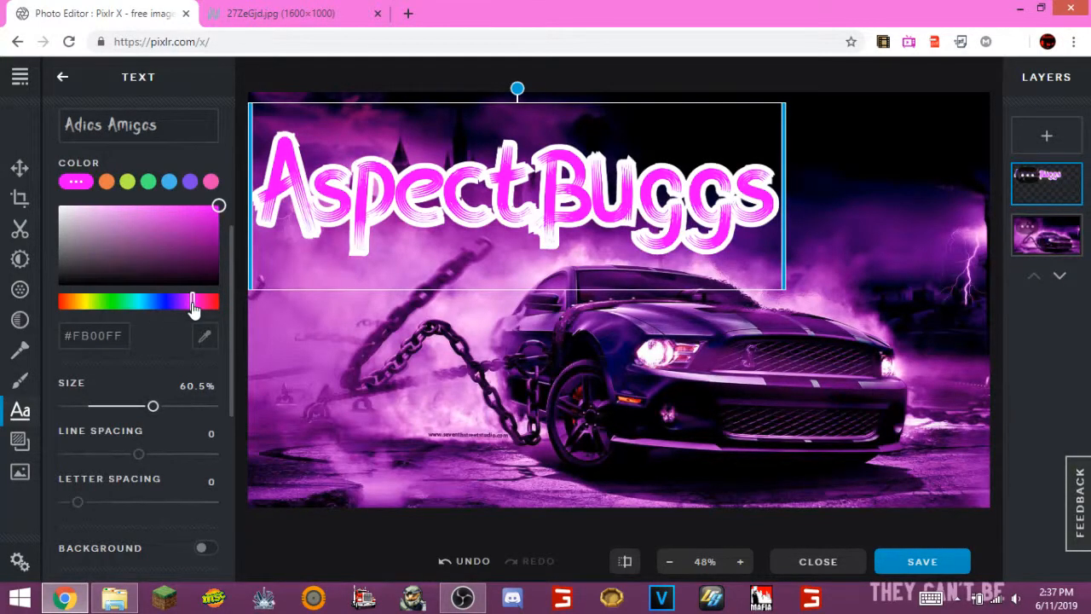
pyautogui.scroll(-5, 110, 428)
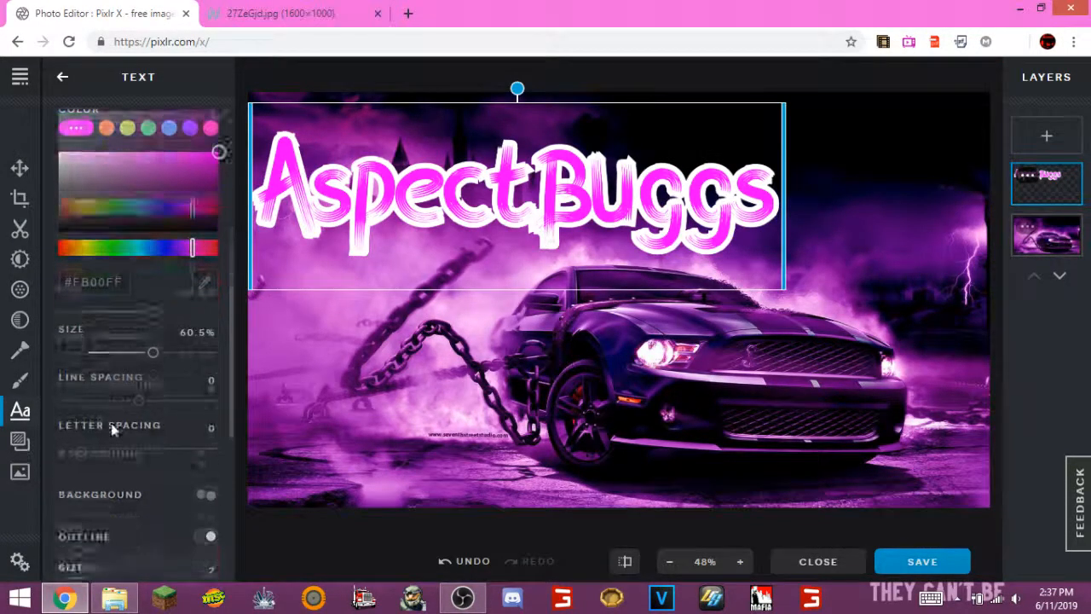
# Reduce the AspectBuggs text's outline size to 1 and change its font to Bahram
pyautogui.moveTo(77, 247); pyautogui.dragTo(64, 246)
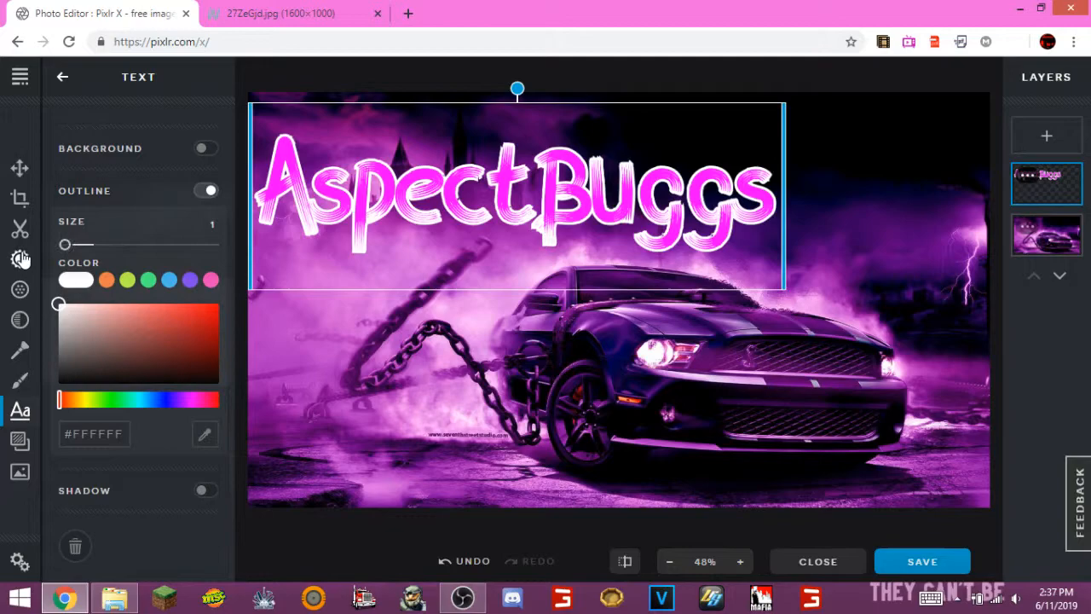
pyautogui.scroll(7, 202, 348)
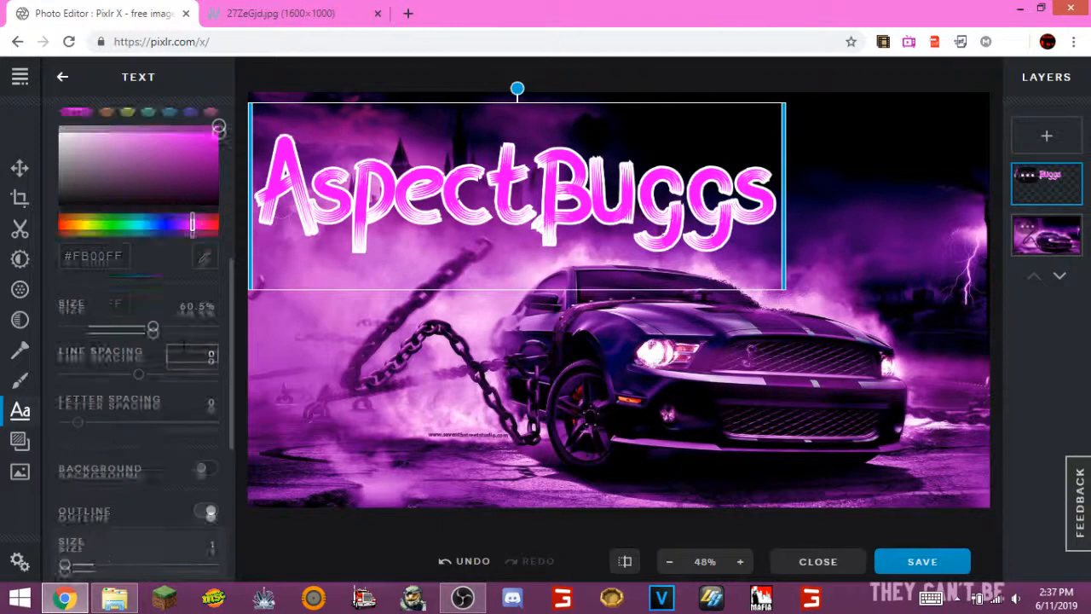
pyautogui.click(150, 384)
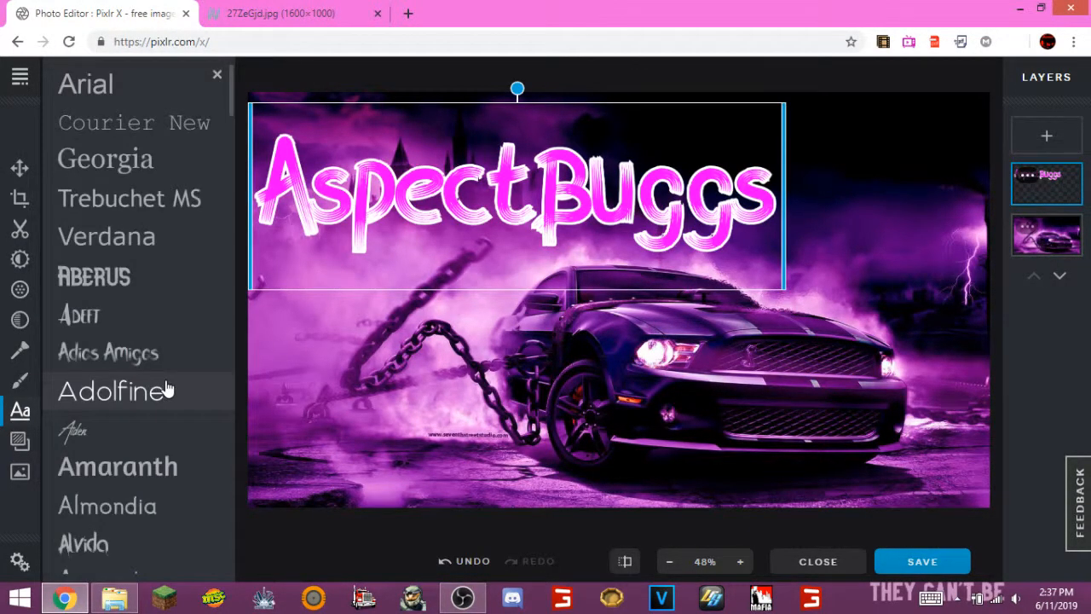
pyautogui.scroll(-1, 170, 388)
pyautogui.scroll(-5, 171, 389)
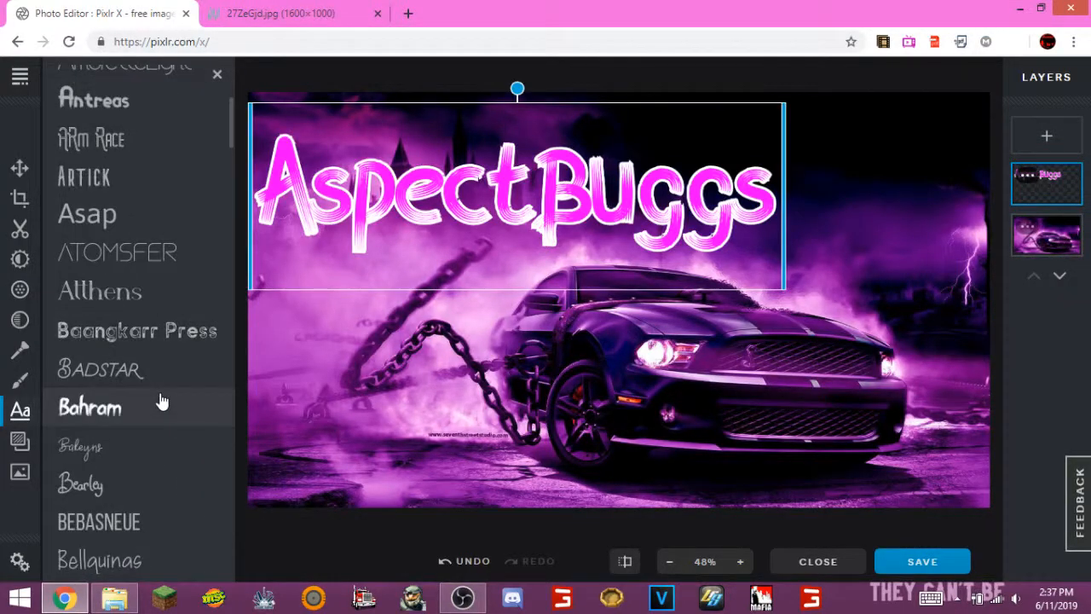
pyautogui.click(147, 416)
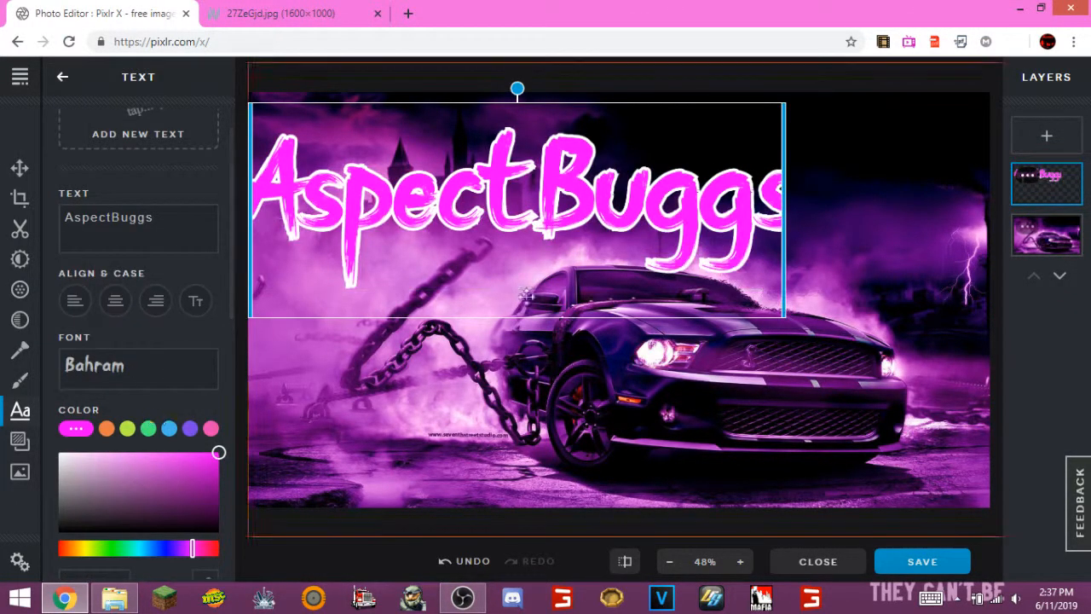
# Widen the AspectBuggs text box to about 1549 px so the whole word fits, and move it to the canvas's upper-left corner
pyautogui.moveTo(434, 241); pyautogui.dragTo(495, 254)
pyautogui.moveTo(840, 236); pyautogui.dragTo(915, 236)
pyautogui.moveTo(780, 256); pyautogui.dragTo(704, 212)
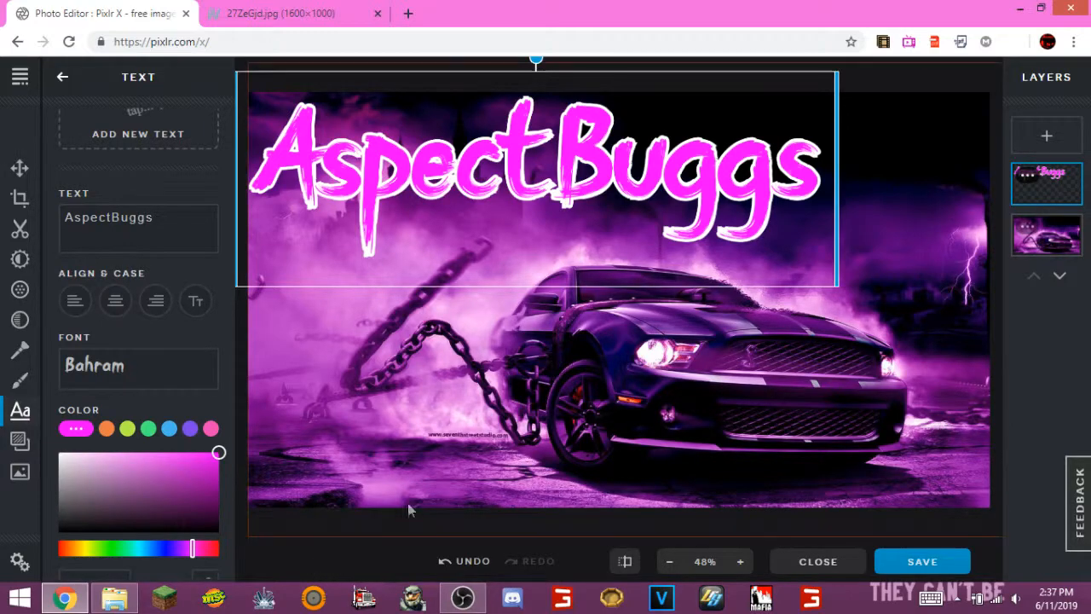
# Add the red YouTube logo from the Pictures folder as an image layer and place it in the canvas's lower-right corner
pyautogui.click(1046, 136)
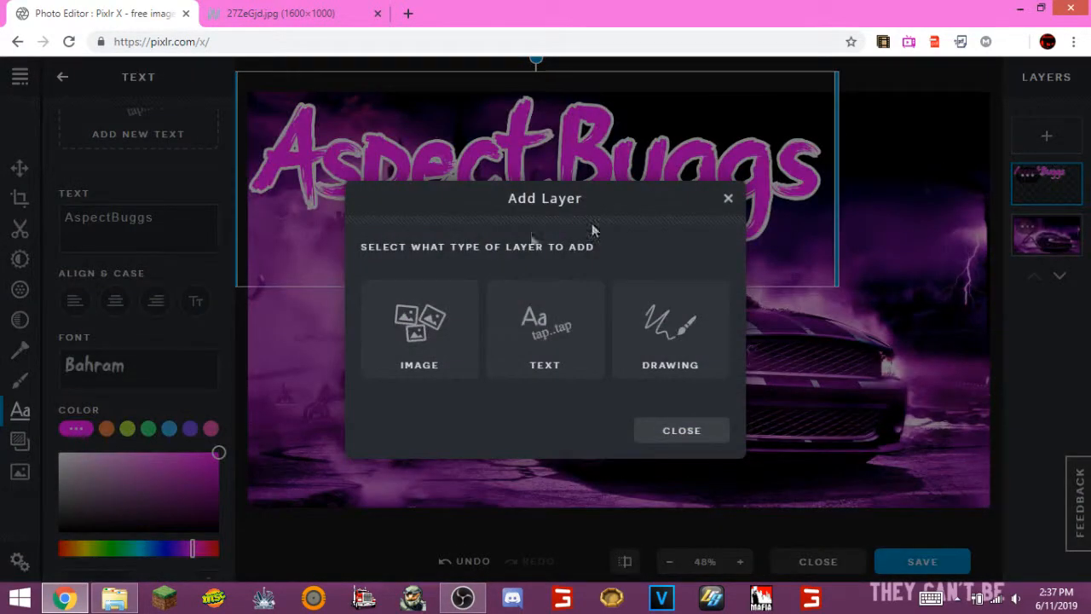
pyautogui.click(402, 337)
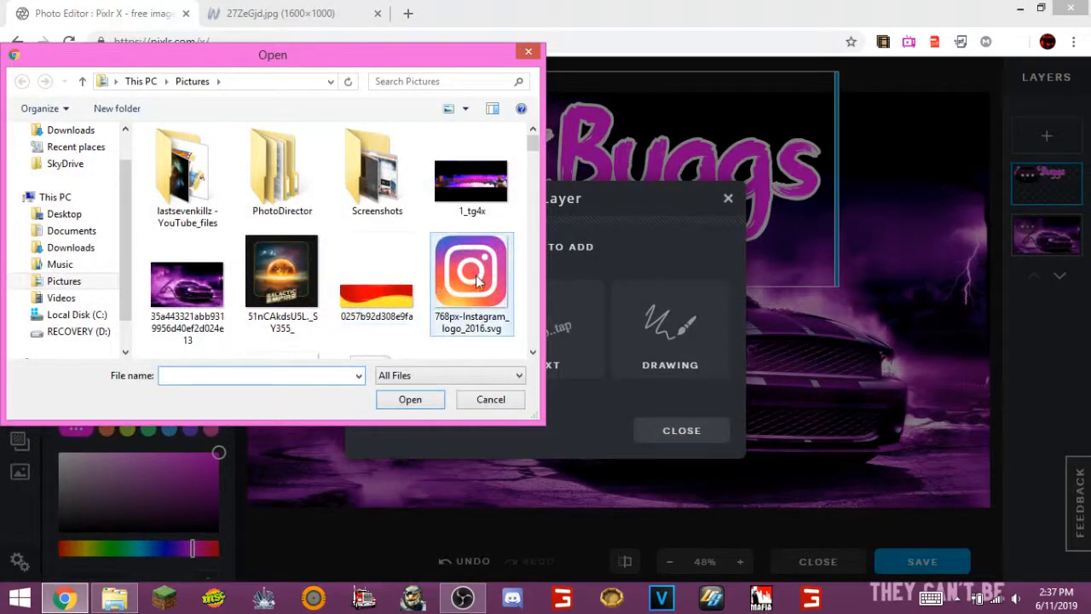
pyautogui.click(448, 284)
pyautogui.scroll(-5, 448, 285)
pyautogui.scroll(3, 450, 291)
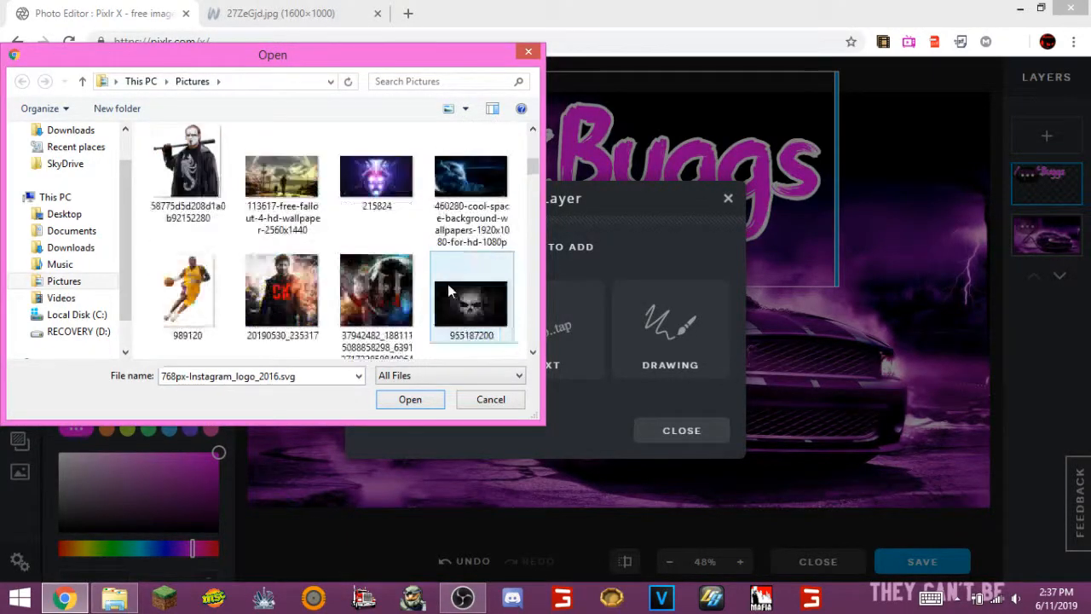
pyautogui.scroll(-3, 451, 294)
pyautogui.scroll(-3, 452, 298)
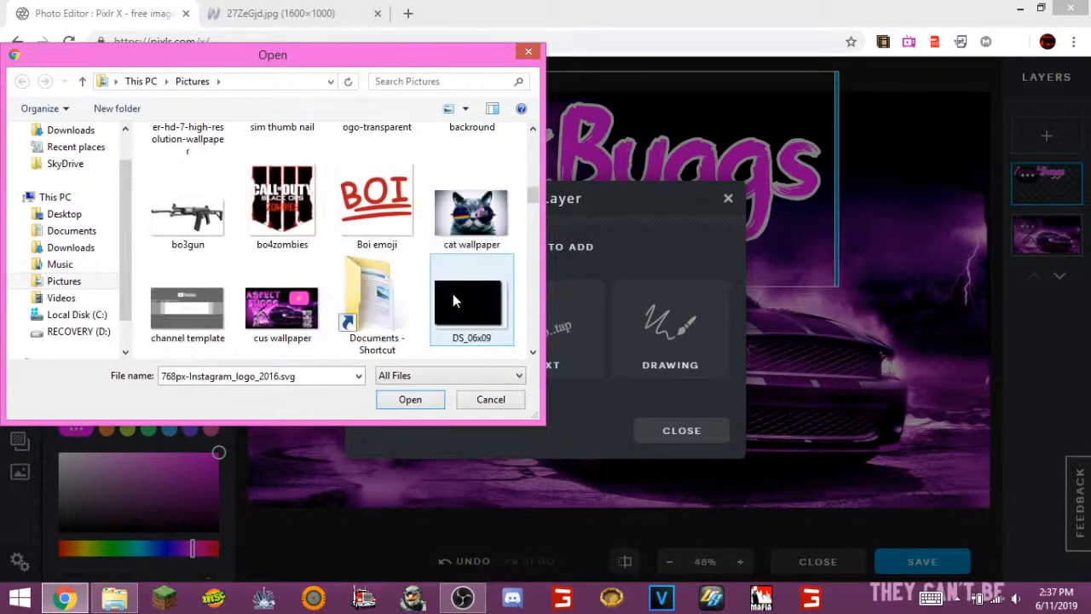
pyautogui.scroll(-6, 454, 302)
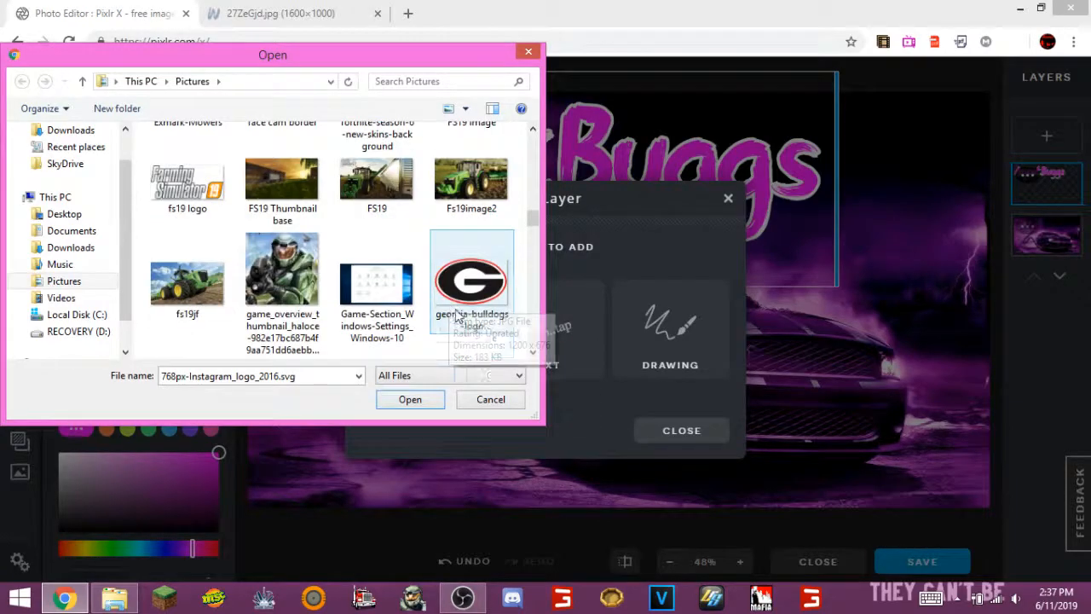
pyautogui.scroll(-10, 317, 311)
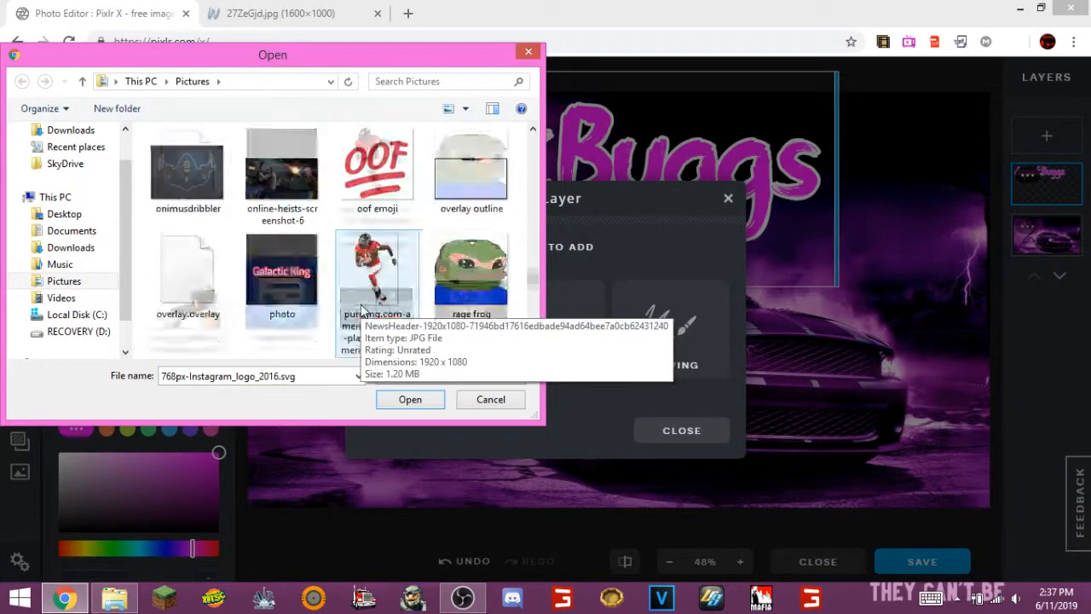
pyautogui.scroll(-6, 360, 314)
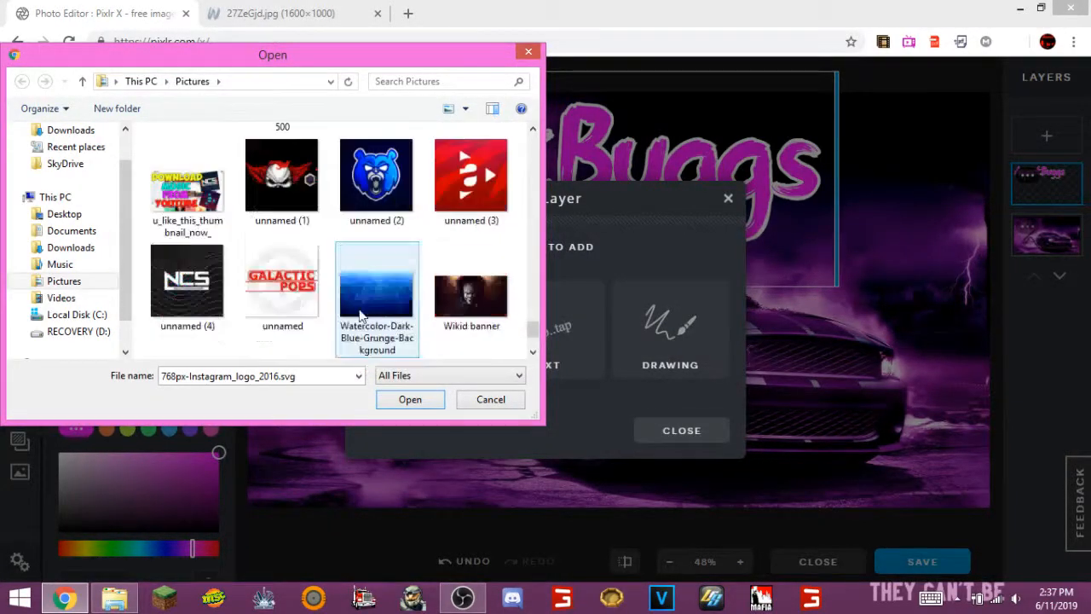
pyautogui.click(380, 305)
pyautogui.click(400, 394)
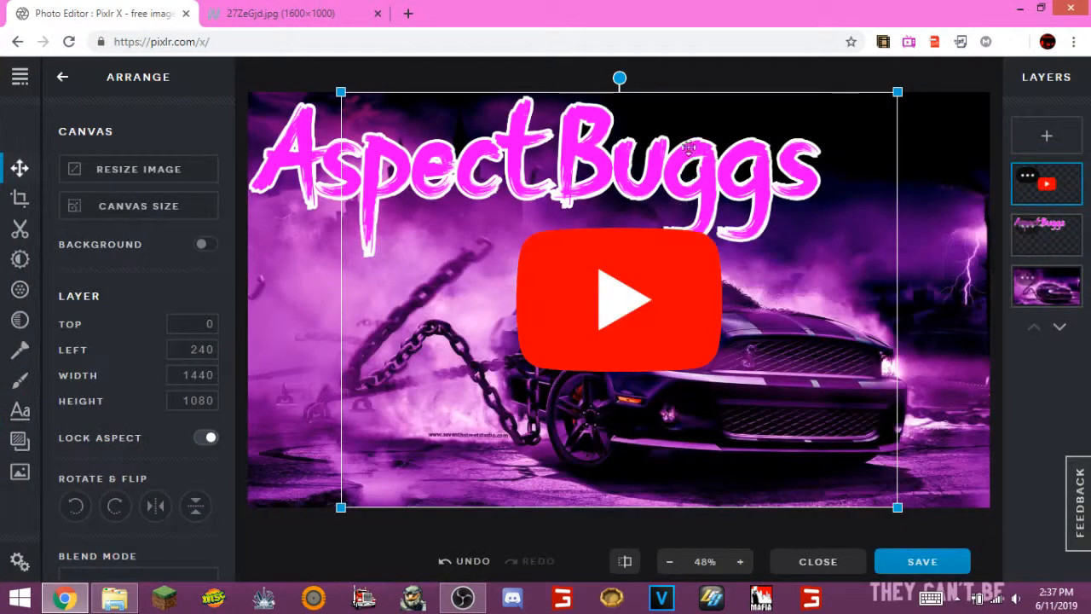
pyautogui.moveTo(617, 283); pyautogui.dragTo(876, 402)
# Shrink the AspectBuggs text to 48.5% and move the YouTube logo to the upper-right corner beside it
pyautogui.click(397, 102)
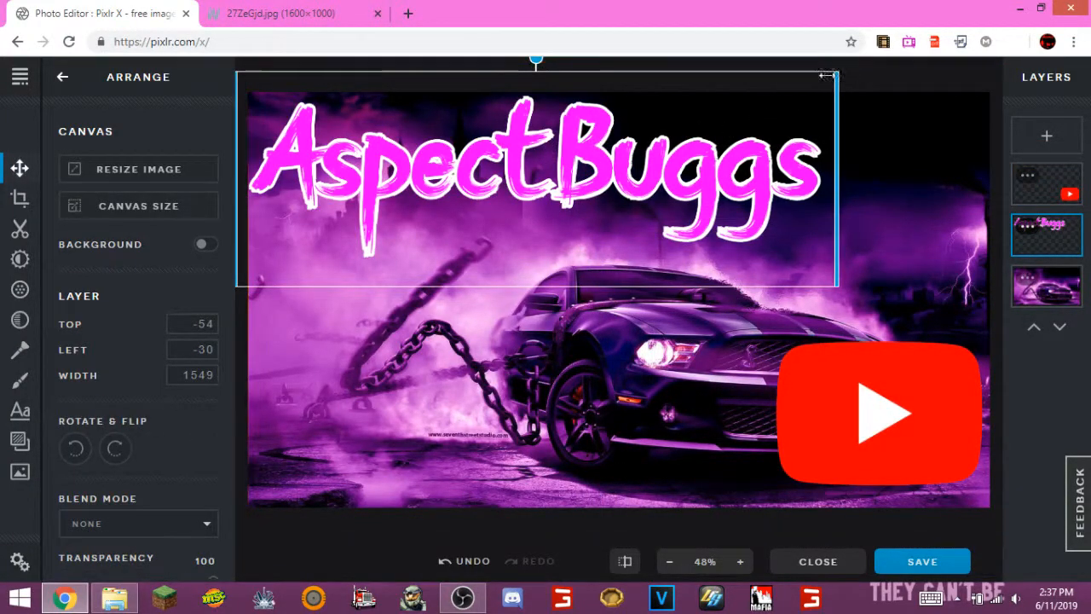
pyautogui.moveTo(820, 72); pyautogui.dragTo(813, 71)
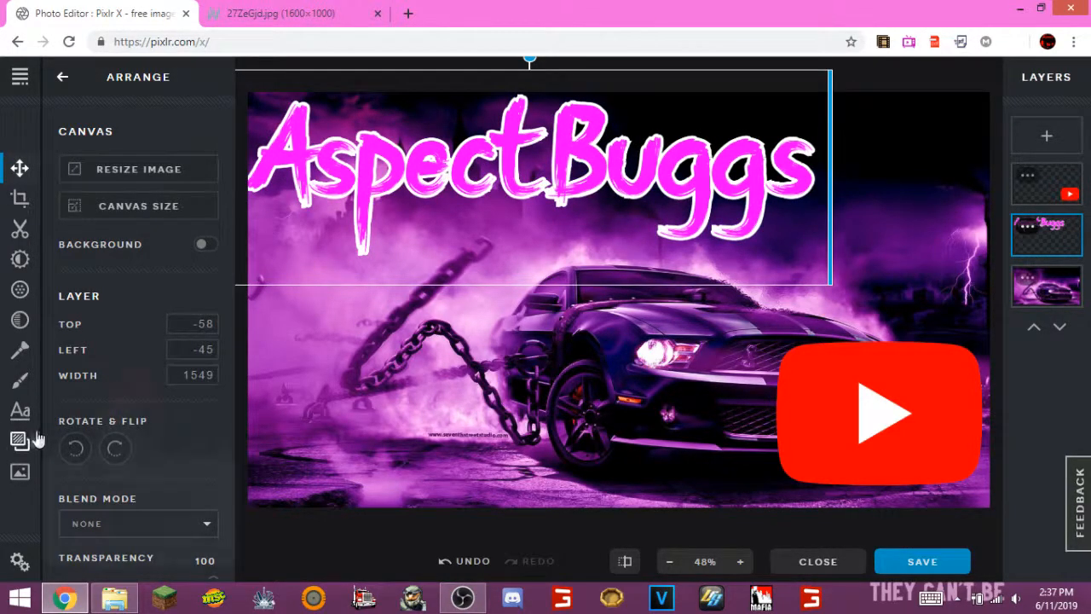
pyautogui.click(19, 411)
pyautogui.moveTo(151, 415); pyautogui.dragTo(134, 414)
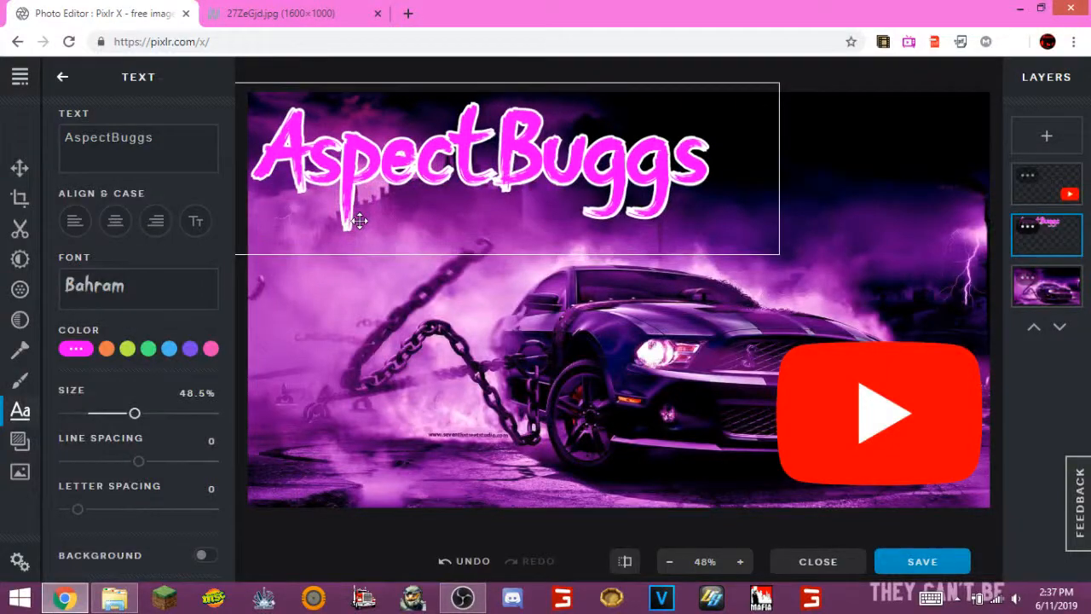
pyautogui.moveTo(864, 433); pyautogui.dragTo(831, 183)
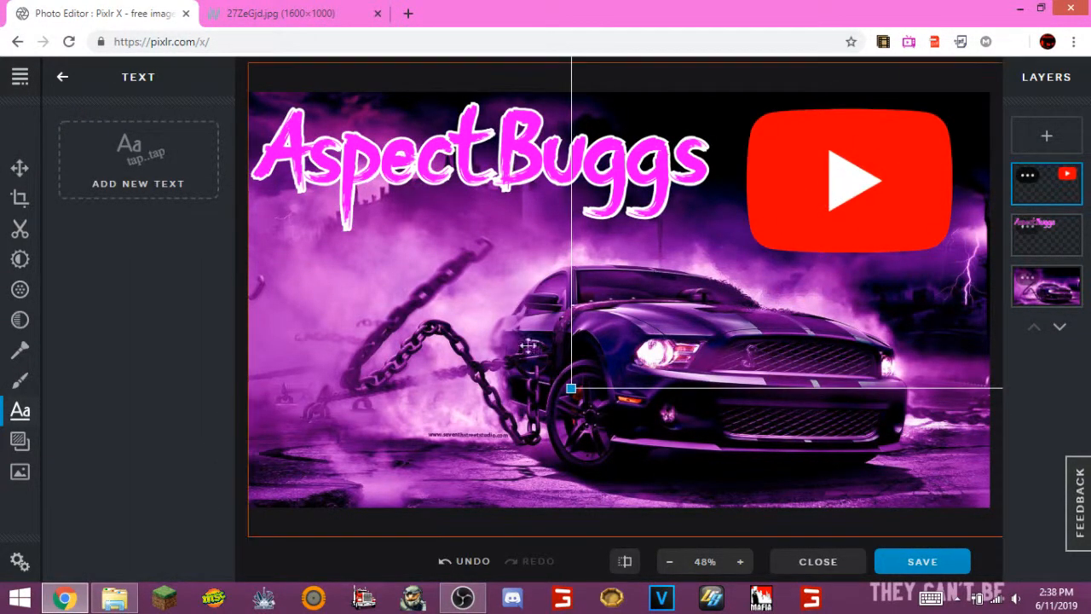
# Tone the YouTube logo with an amount of 99 and the shadow colour #CC00FF
pyautogui.click(17, 263)
pyautogui.scroll(-5, 87, 360)
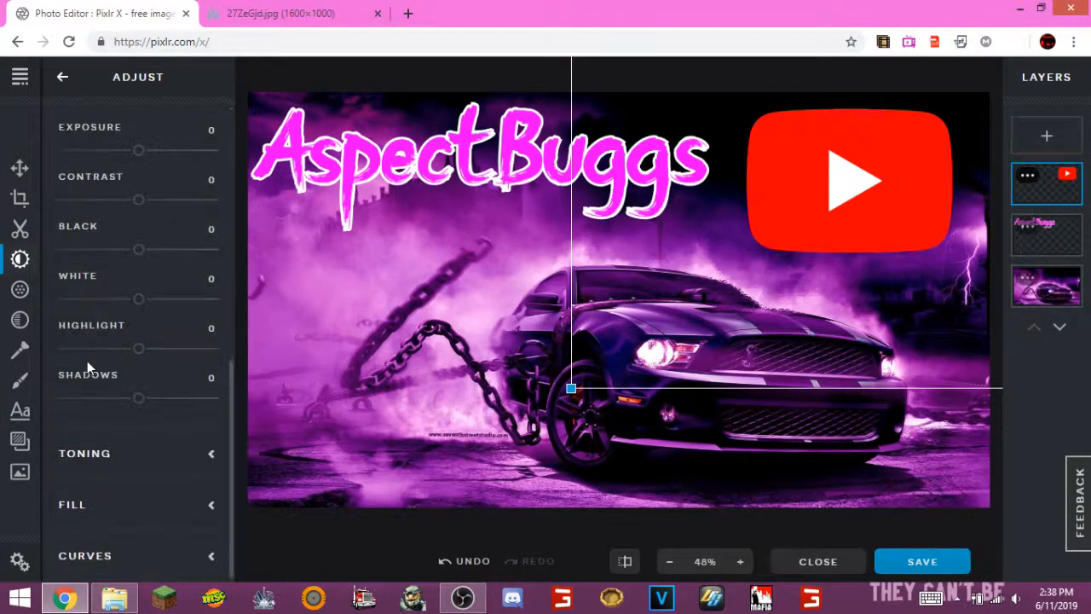
pyautogui.click(202, 461)
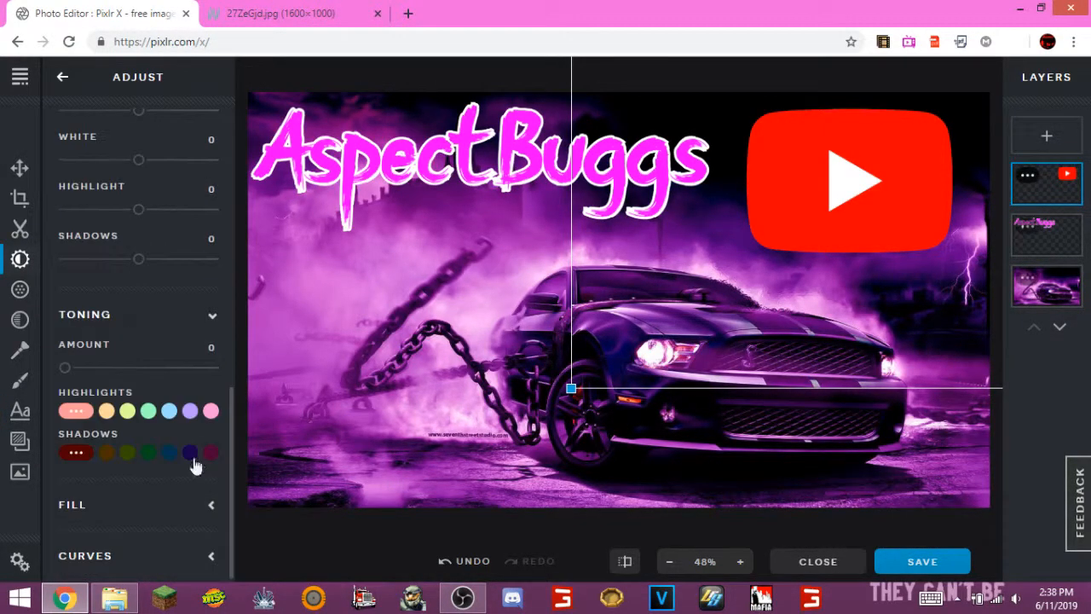
pyautogui.moveTo(65, 368); pyautogui.dragTo(282, 358)
pyautogui.click(75, 452)
pyautogui.click(163, 413)
pyautogui.moveTo(174, 415); pyautogui.dragTo(251, 301)
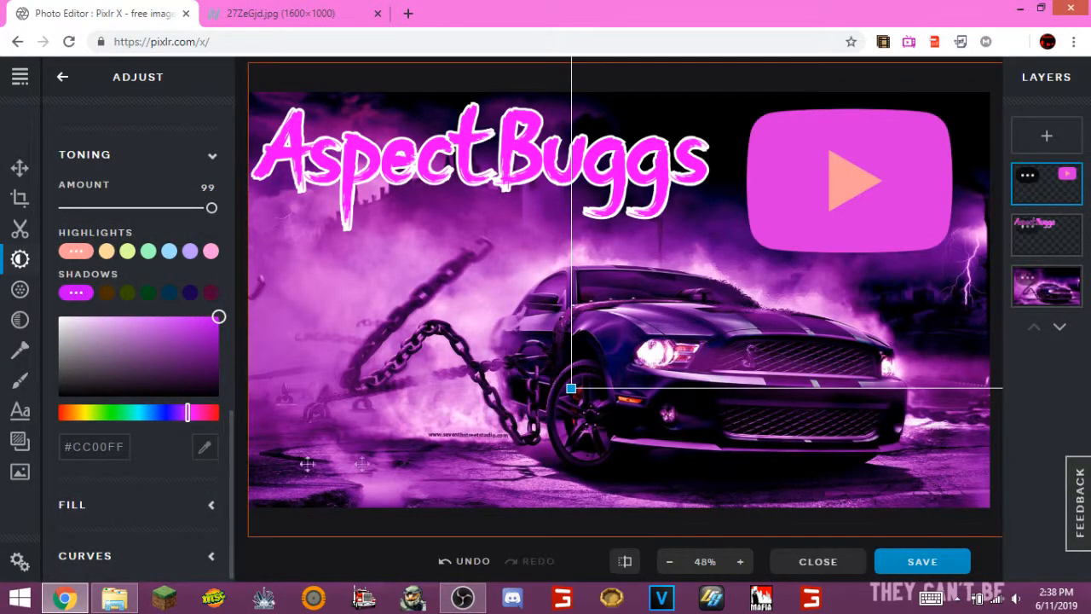
pyautogui.click(21, 469)
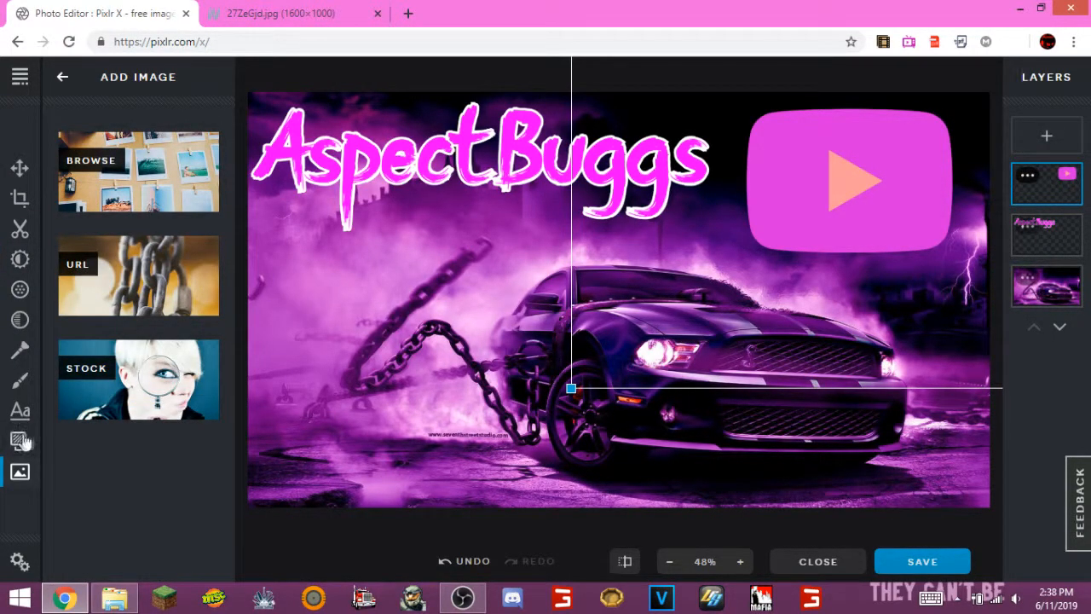
pyautogui.click(20, 439)
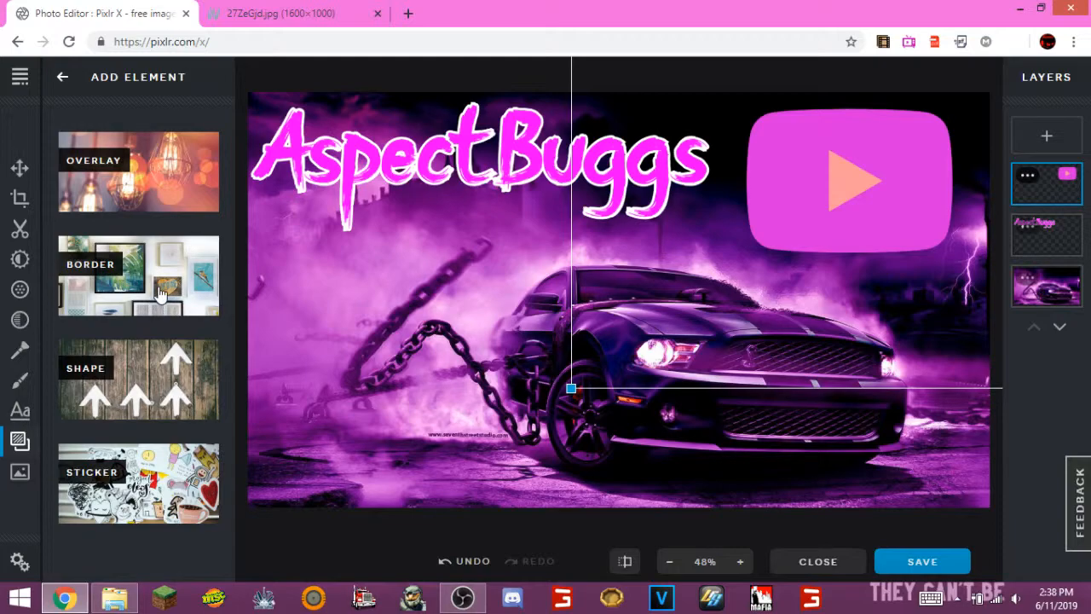
pyautogui.click(157, 161)
pyautogui.click(79, 135)
pyautogui.click(17, 412)
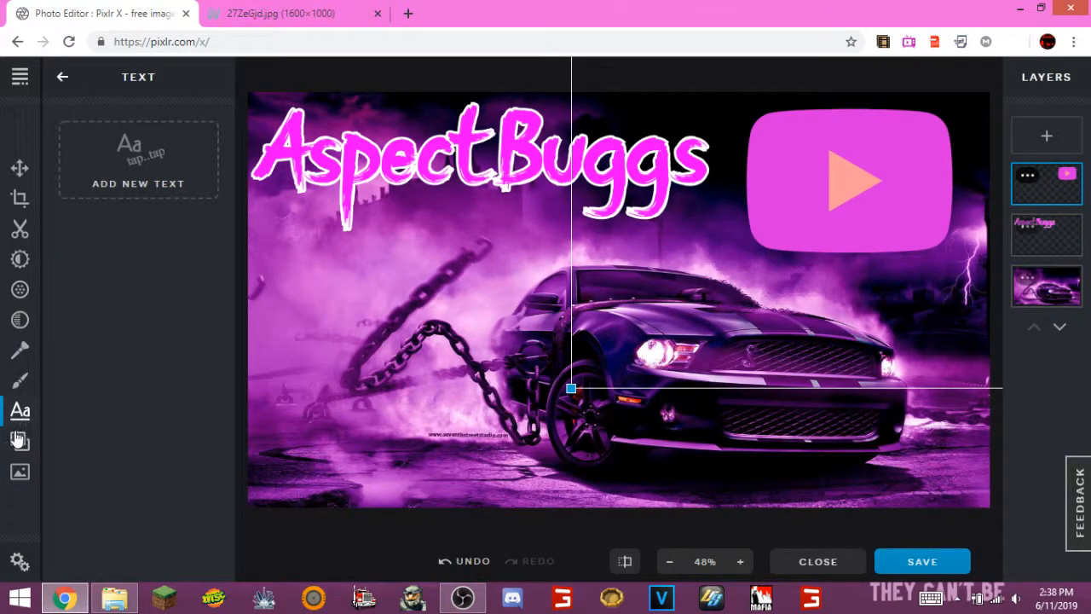
pyautogui.click(19, 467)
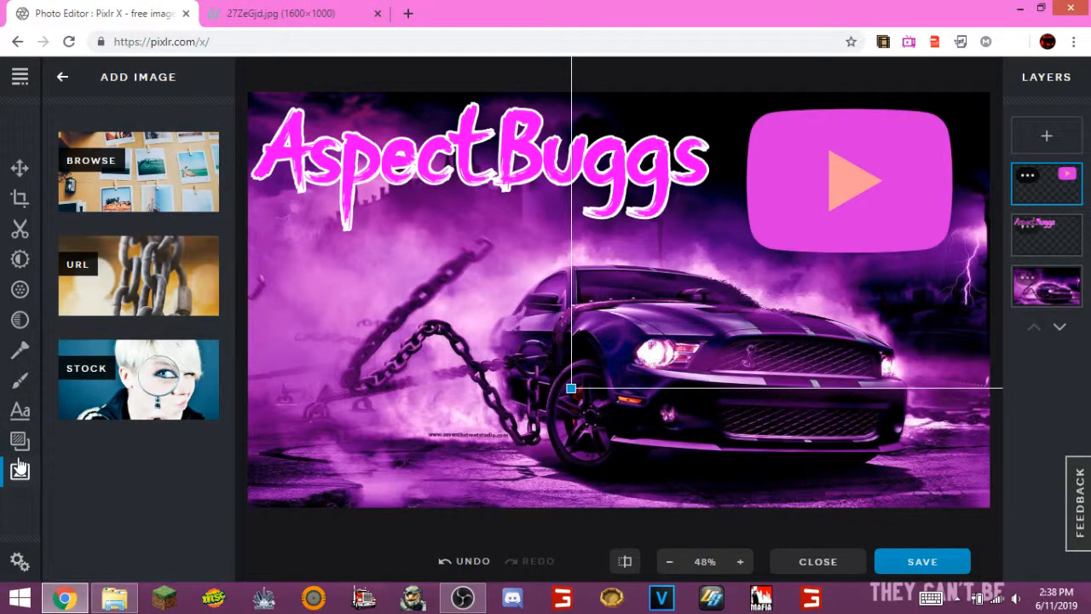
pyautogui.click(20, 441)
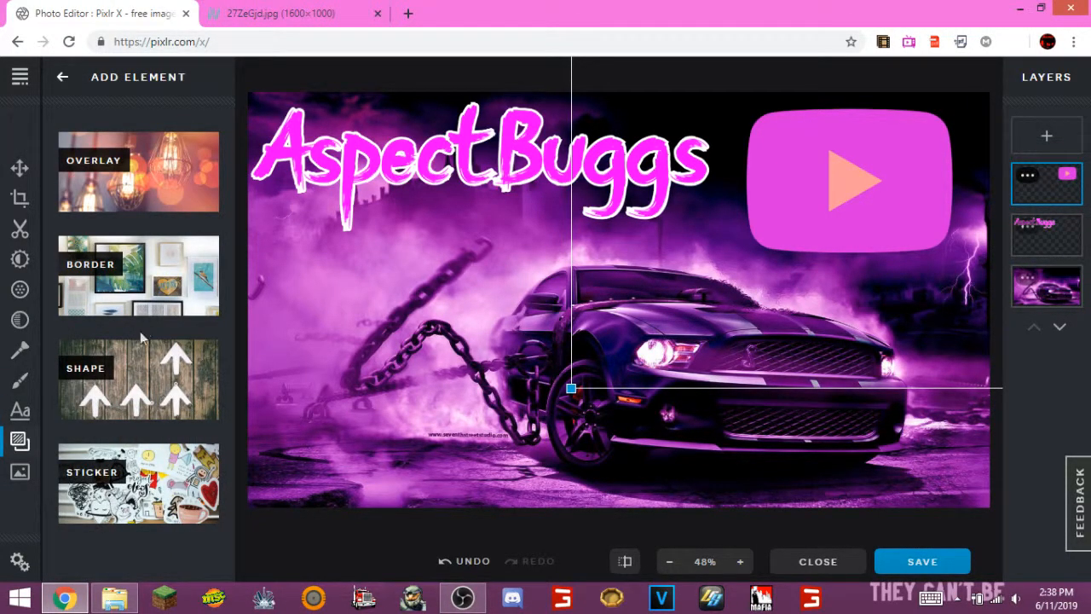
# Add the "Maybe it's not my week, but it's gonna be my year!" sticker and place it in the canvas's lower-left corner
pyautogui.click(108, 453)
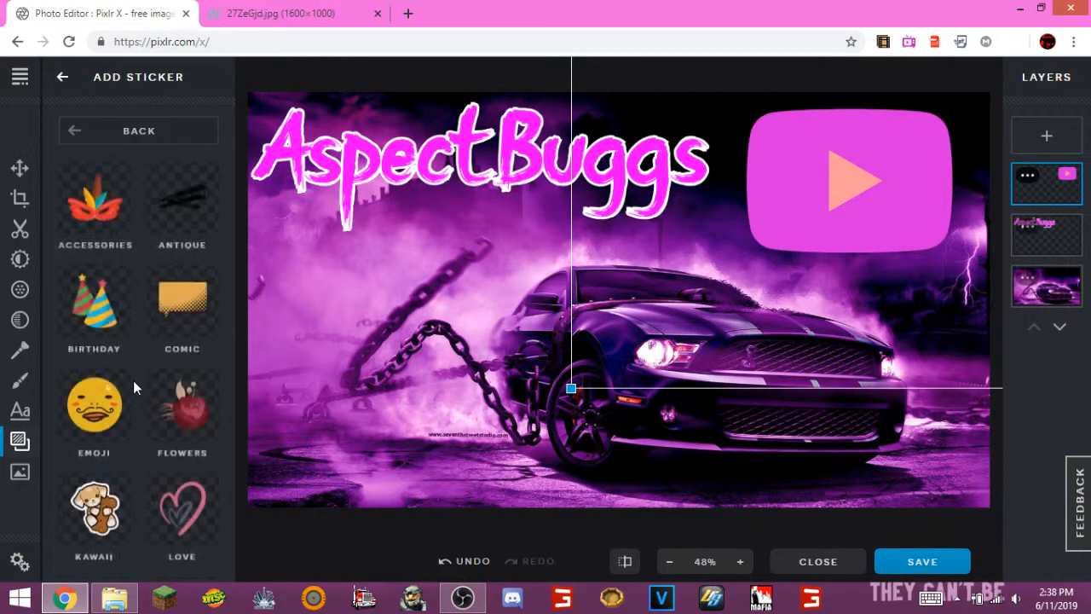
pyautogui.scroll(-2, 137, 392)
pyautogui.click(186, 529)
pyautogui.scroll(-10, 171, 375)
pyautogui.scroll(-4, 138, 368)
pyautogui.click(136, 360)
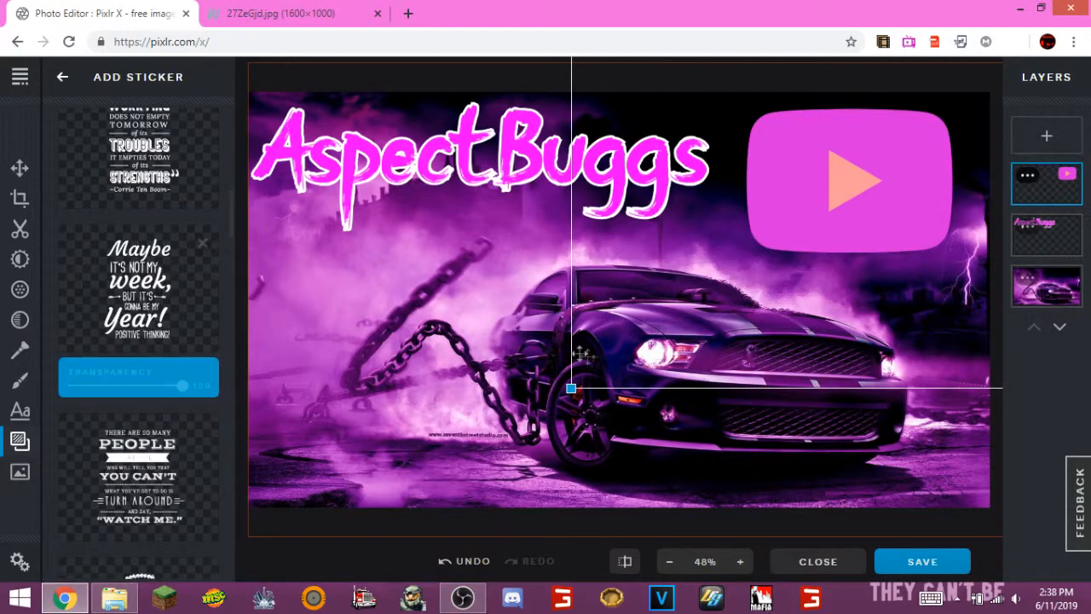
pyautogui.moveTo(652, 286); pyautogui.dragTo(377, 381)
pyautogui.scroll(-4, 94, 378)
pyautogui.scroll(-6, 123, 379)
pyautogui.moveTo(254, 448); pyautogui.dragTo(249, 459)
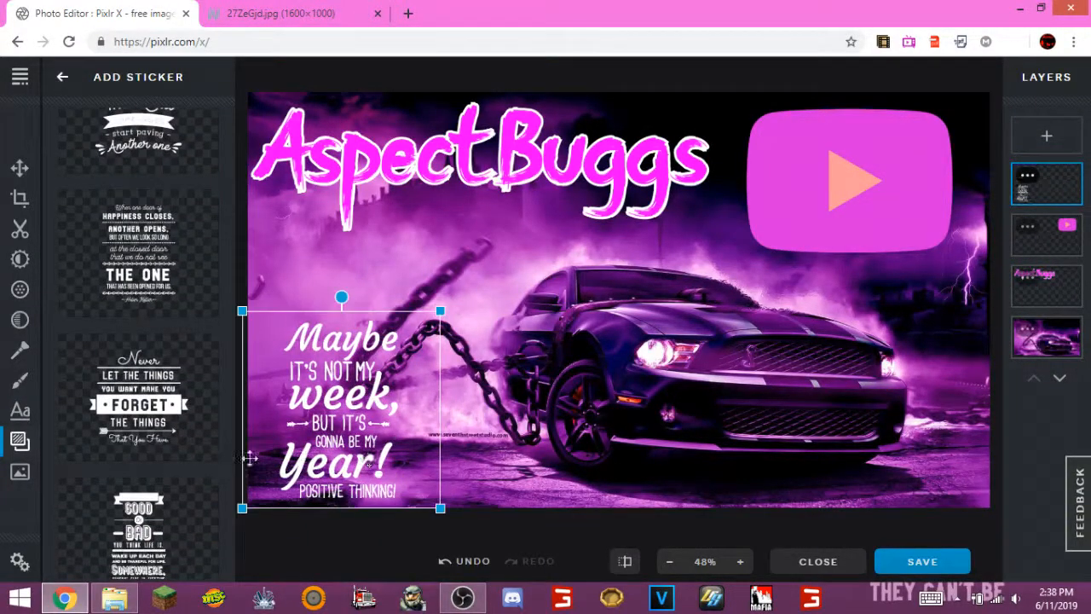
pyautogui.scroll(-10, 124, 463)
pyautogui.scroll(-8, 124, 463)
pyautogui.scroll(-4, 123, 456)
pyautogui.scroll(-1, 119, 475)
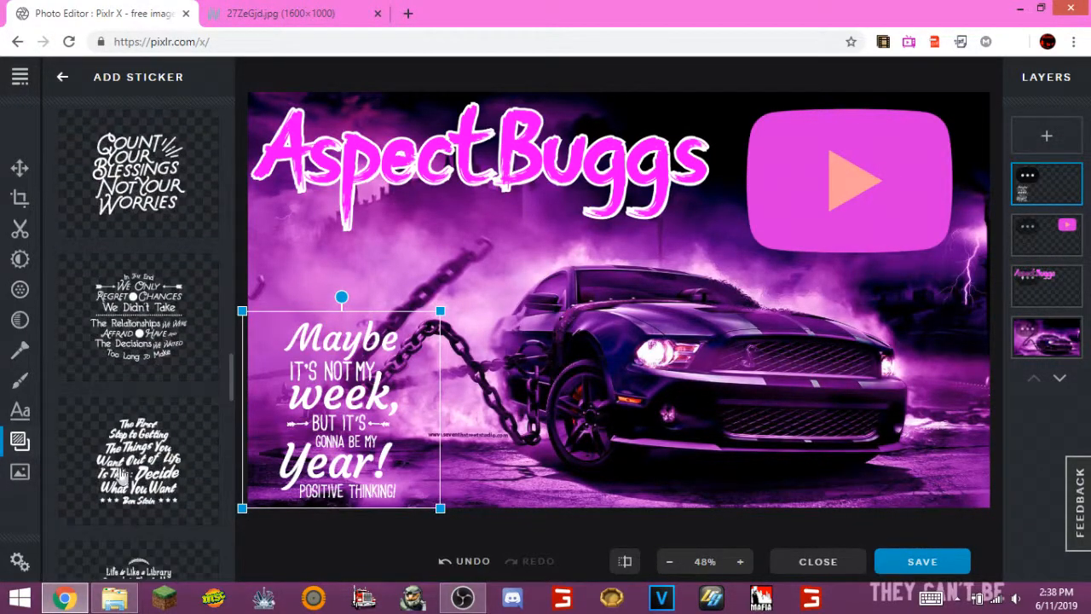
pyautogui.click(20, 410)
pyautogui.click(18, 441)
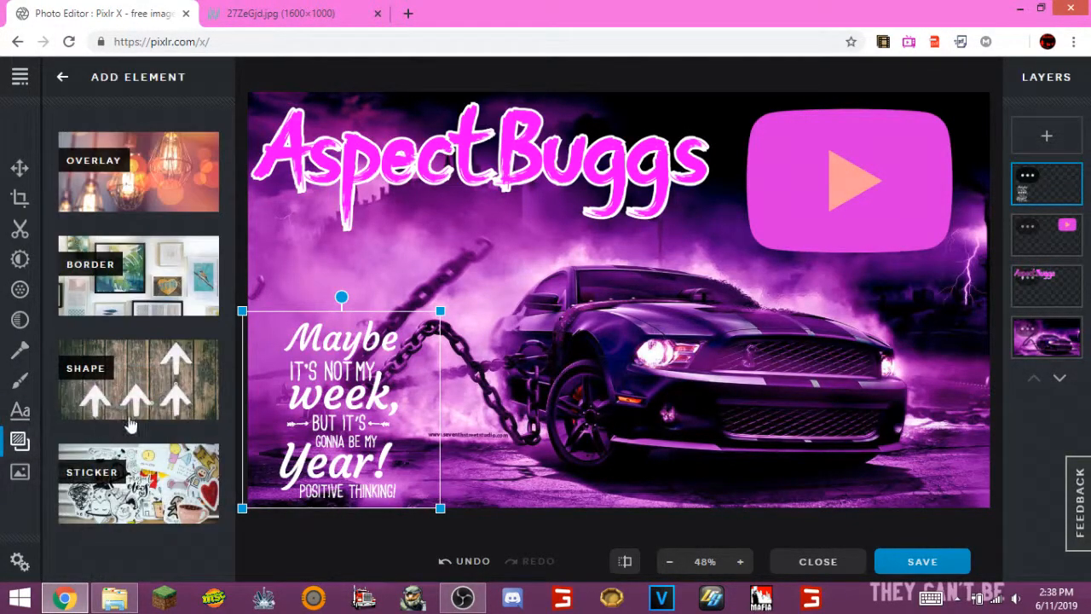
# Add the "Someday everything will make perfect sense" quote sticker and place it in the canvas's lower-right corner
pyautogui.click(147, 486)
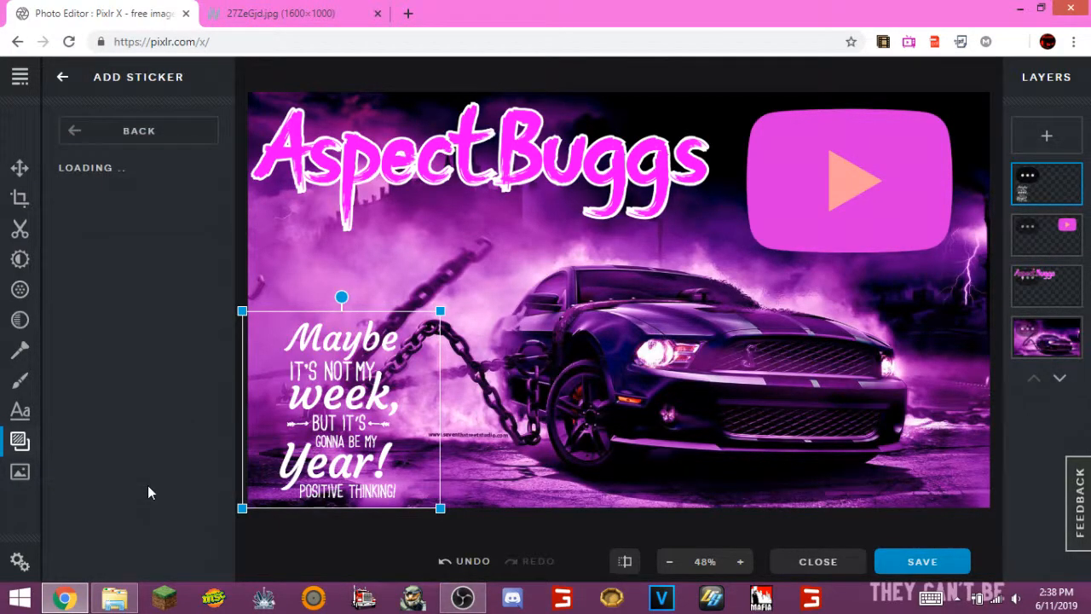
pyautogui.click(162, 495)
pyautogui.scroll(-3, 170, 479)
pyautogui.scroll(3, 167, 465)
pyautogui.click(149, 417)
pyautogui.moveTo(677, 271); pyautogui.dragTo(924, 380)
# Add the "Years teach us more than books" sticker and place it over the front of the car
pyautogui.click(127, 228)
pyautogui.moveTo(572, 278); pyautogui.dragTo(635, 392)
# Delete the "Someday everything will make perfect sense" sticker and move the "Years teach us more than books" sticker into its lower-right place
pyautogui.click(861, 426)
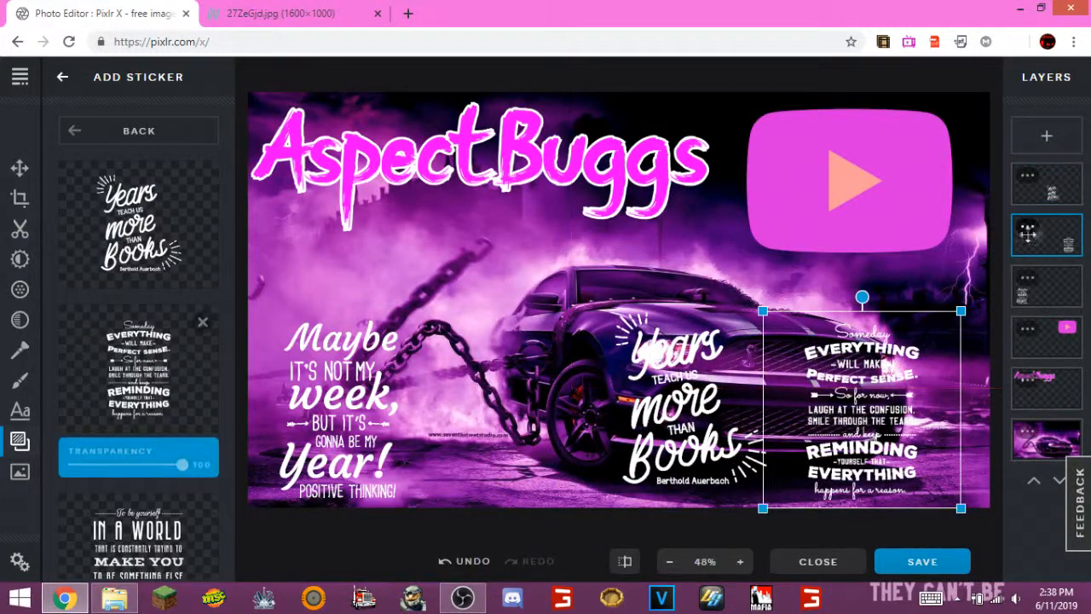
pyautogui.click(1029, 227)
pyautogui.click(976, 356)
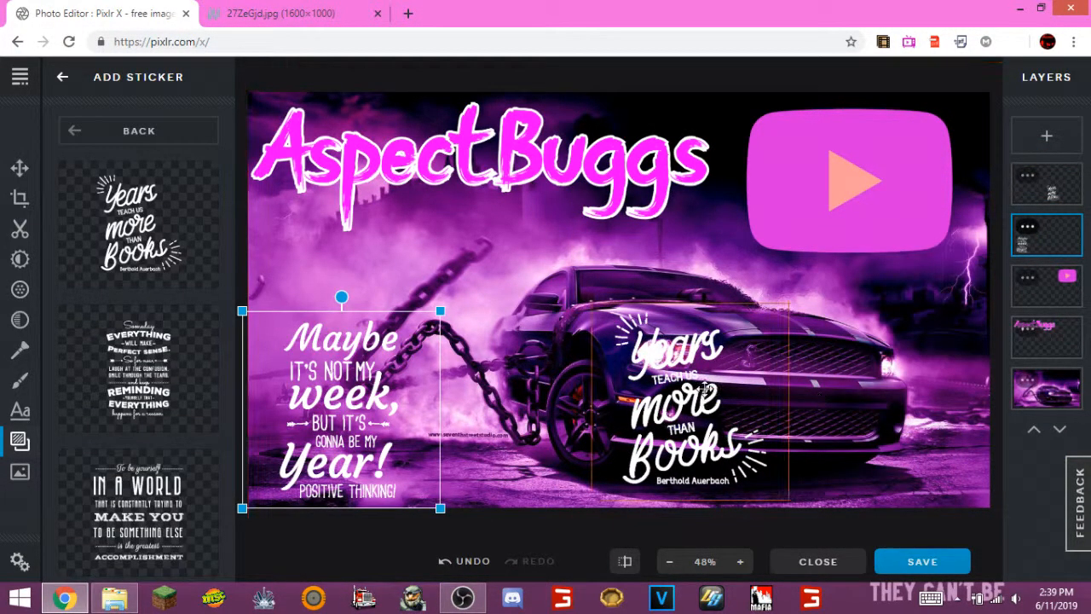
pyautogui.moveTo(761, 390); pyautogui.dragTo(916, 380)
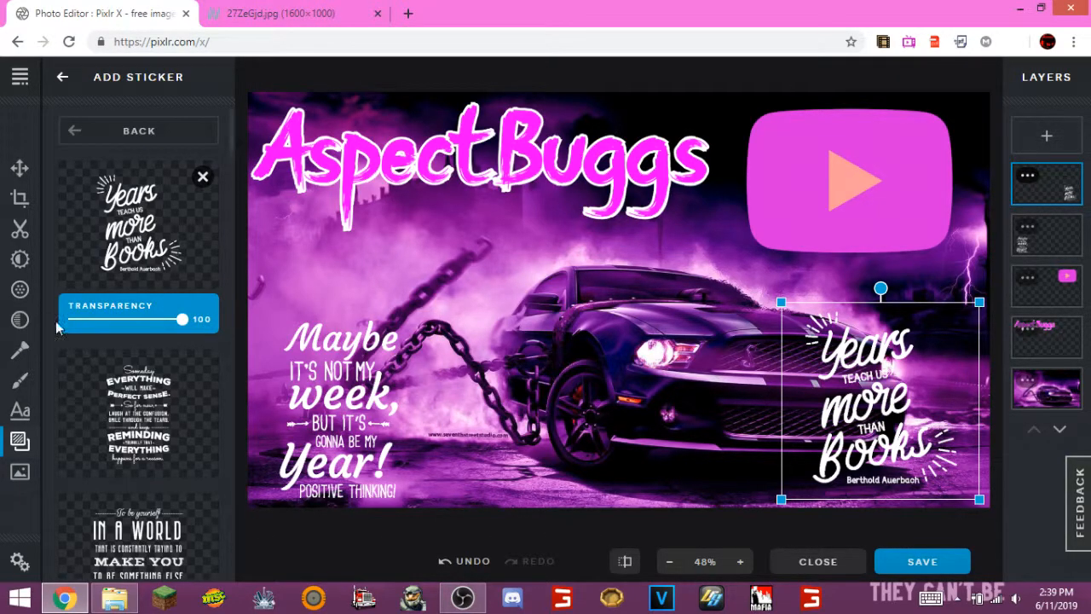
# Add the pink and teal dotted Bokeh overlay across the whole wallpaper
pyautogui.click(21, 412)
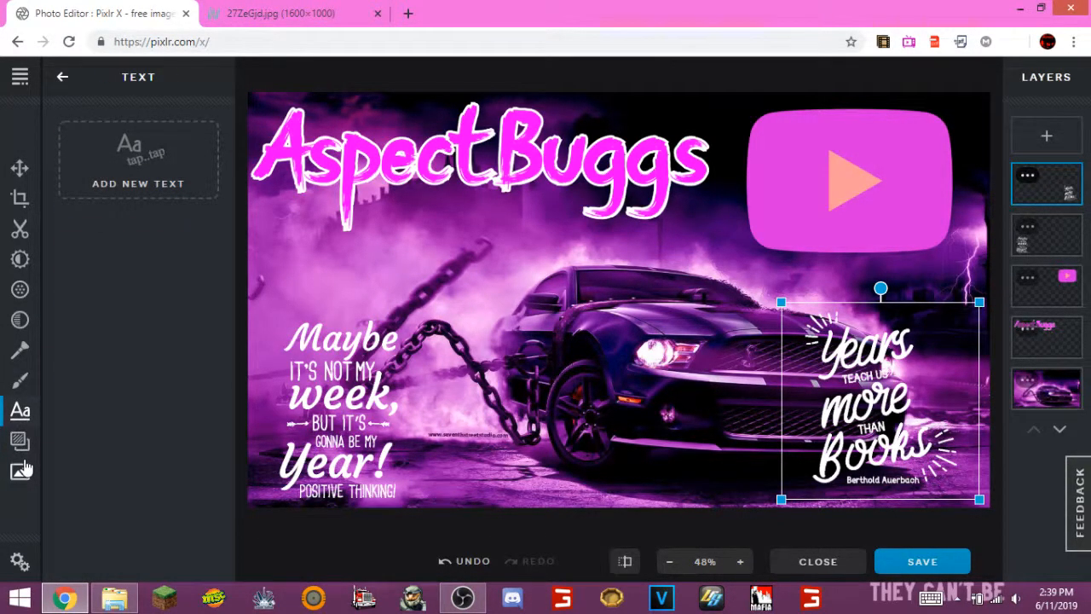
pyautogui.click(20, 471)
pyautogui.click(20, 440)
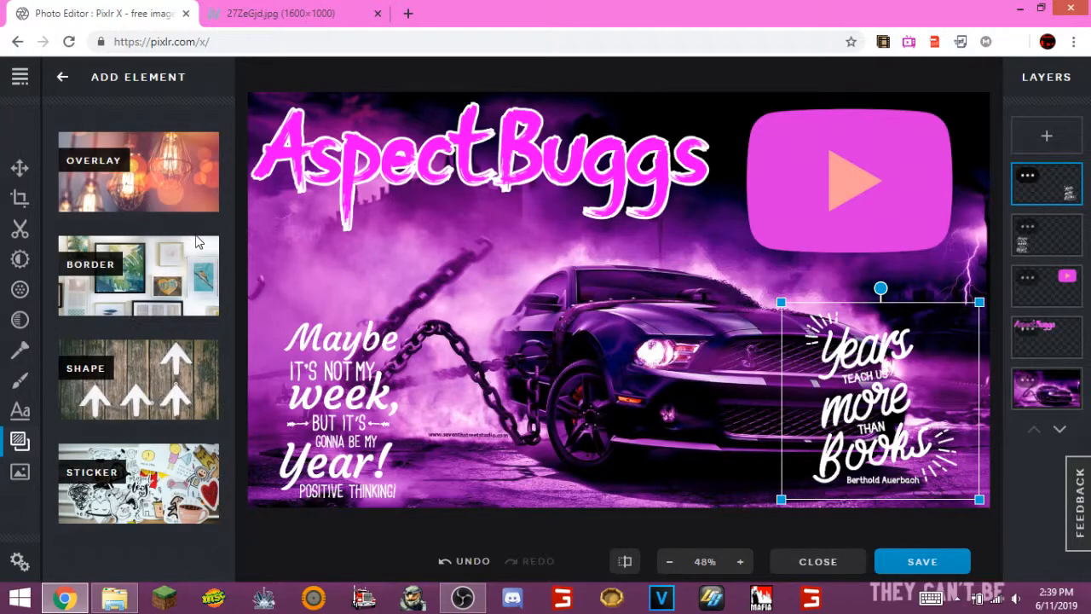
pyautogui.click(124, 300)
pyautogui.click(86, 132)
pyautogui.click(102, 159)
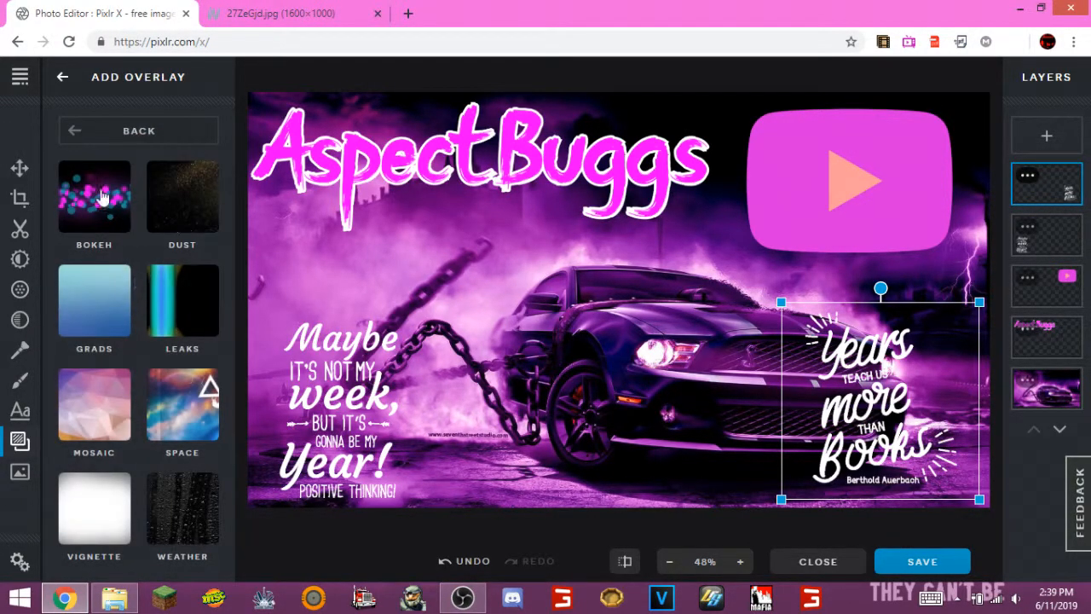
pyautogui.click(95, 200)
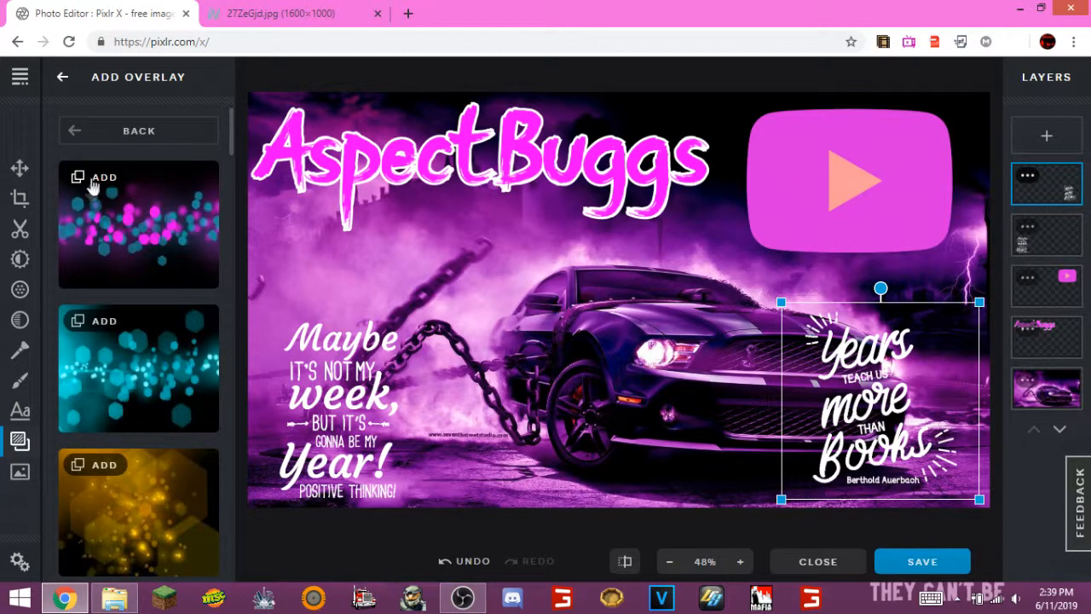
pyautogui.click(89, 227)
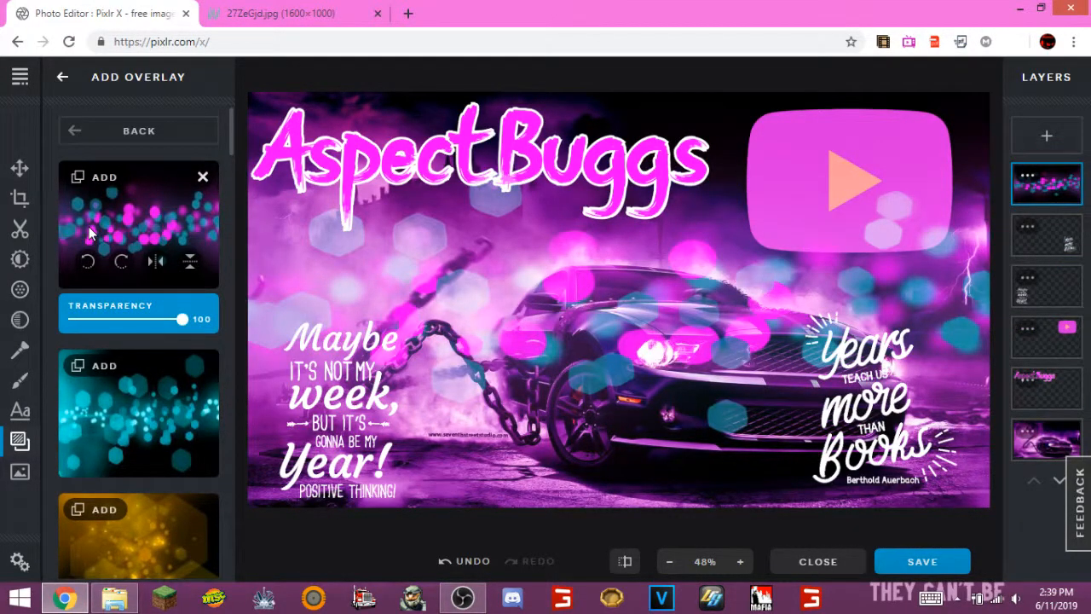
# Replace the pink and teal overlay with the multicolour light-streak overlay from the Bokeh collection
pyautogui.scroll(-8, 116, 315)
pyautogui.scroll(-10, 116, 316)
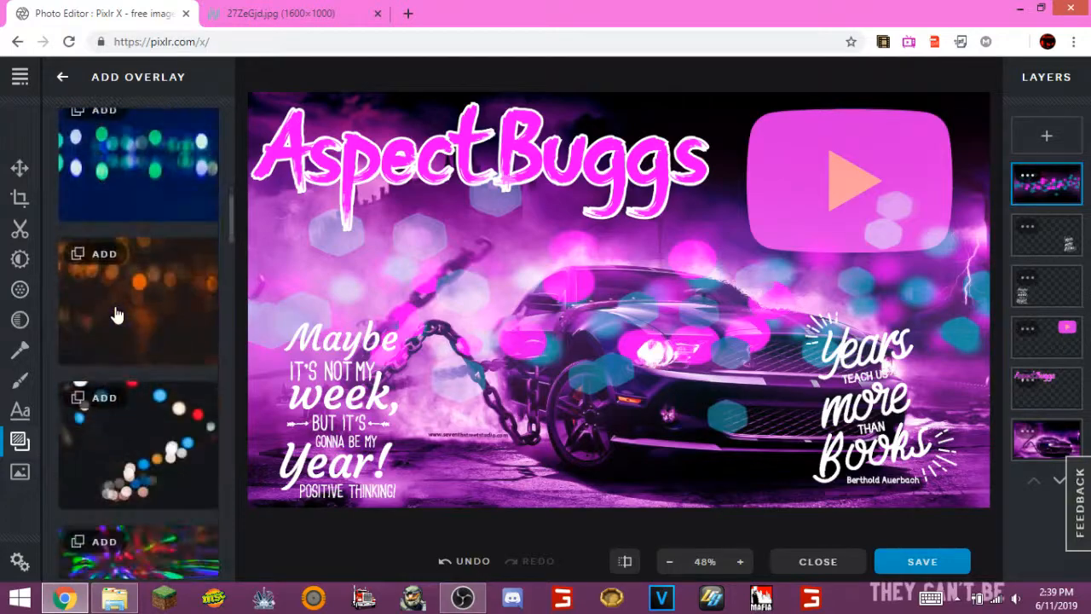
pyautogui.scroll(2, 117, 315)
pyautogui.click(180, 162)
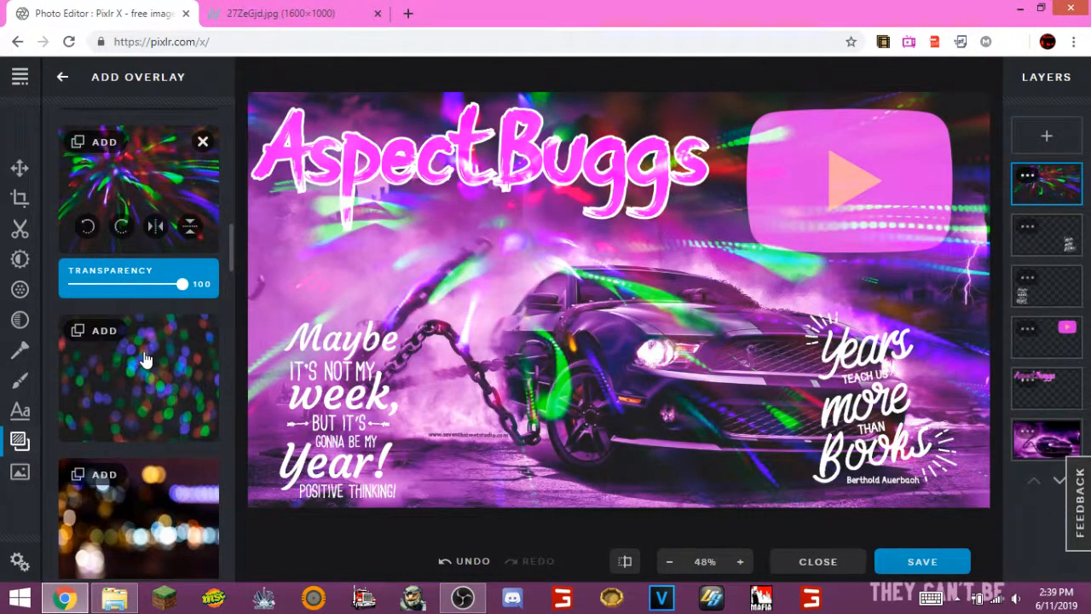
pyautogui.scroll(-6, 145, 359)
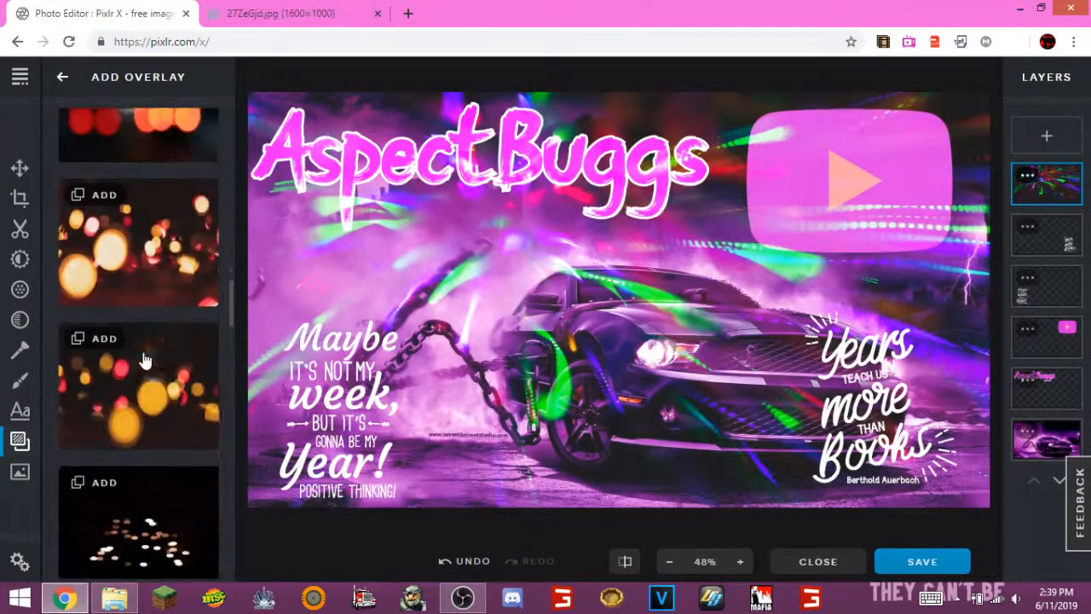
pyautogui.scroll(-6, 145, 369)
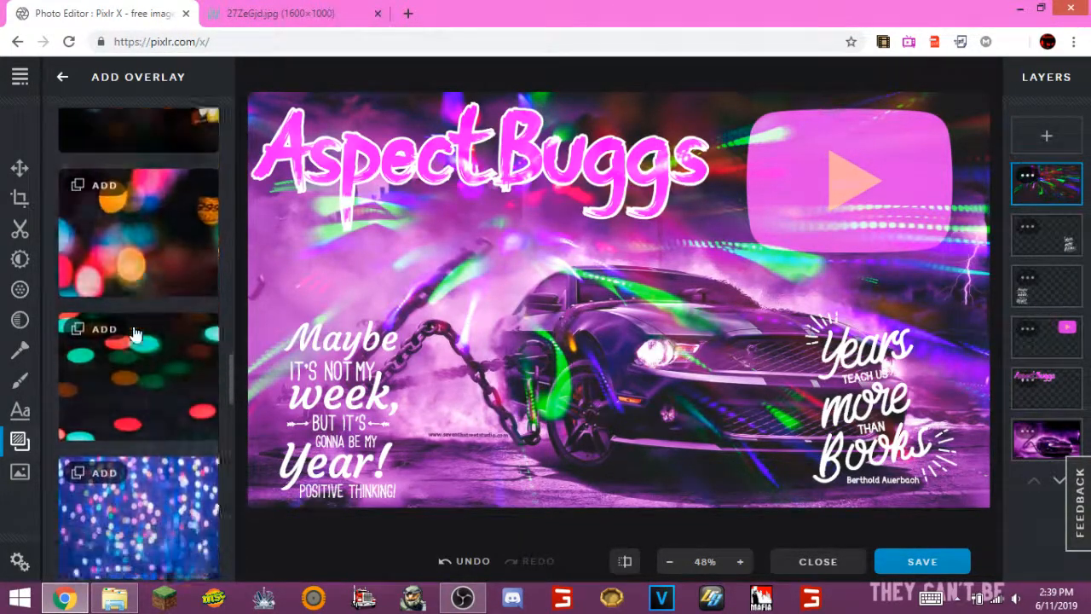
pyautogui.scroll(-5, 145, 341)
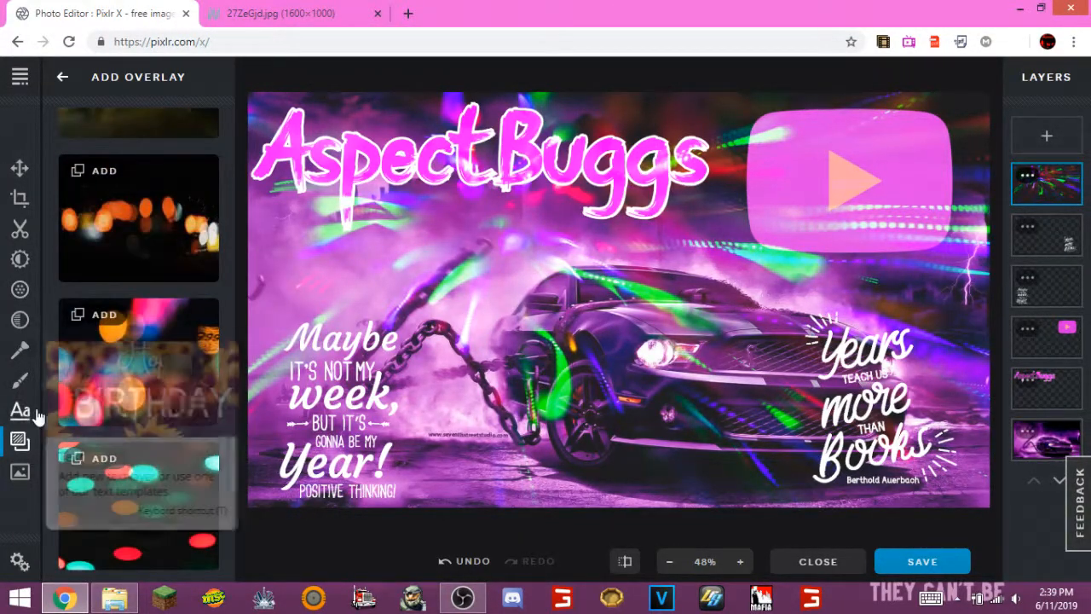
# Delete the light-streak overlay layer and shift the background car image slightly down and to the left within the canvas
pyautogui.click(33, 413)
pyautogui.moveTo(512, 322); pyautogui.dragTo(559, 331)
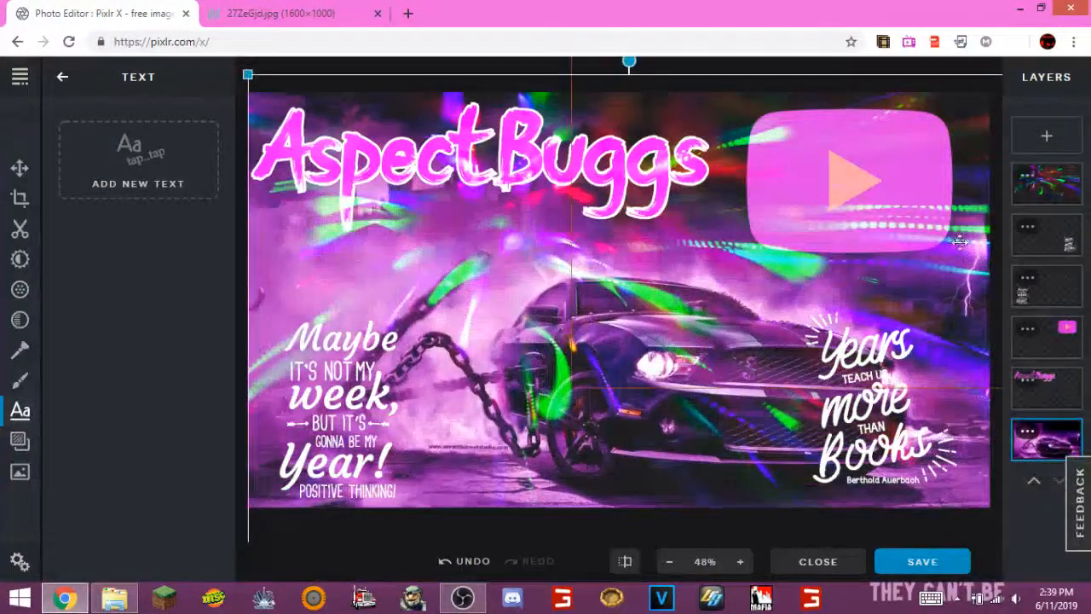
pyautogui.click(1031, 184)
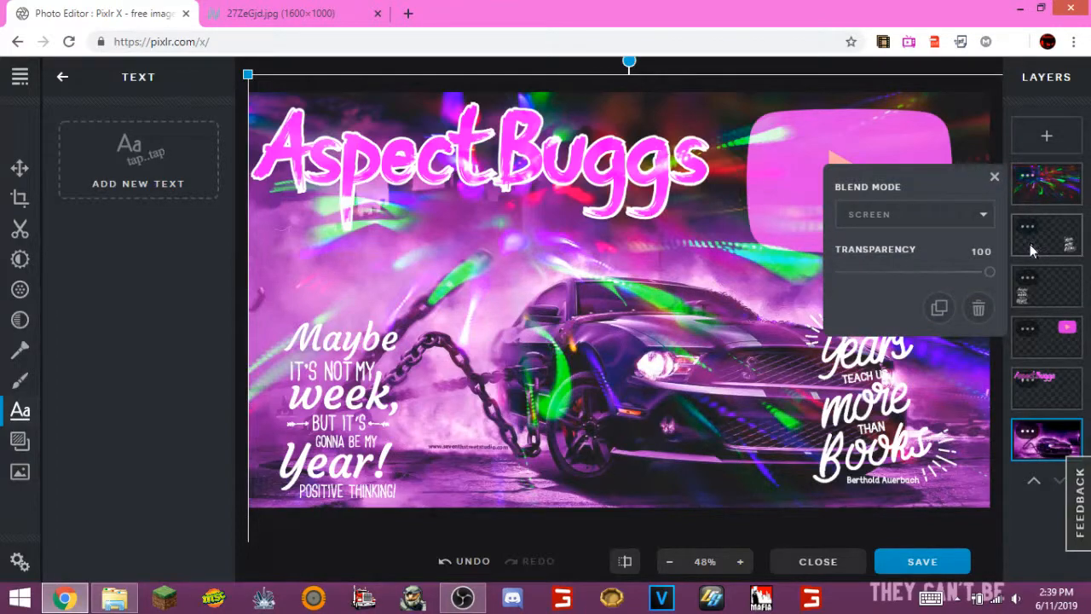
pyautogui.click(980, 308)
pyautogui.moveTo(502, 354); pyautogui.dragTo(493, 352)
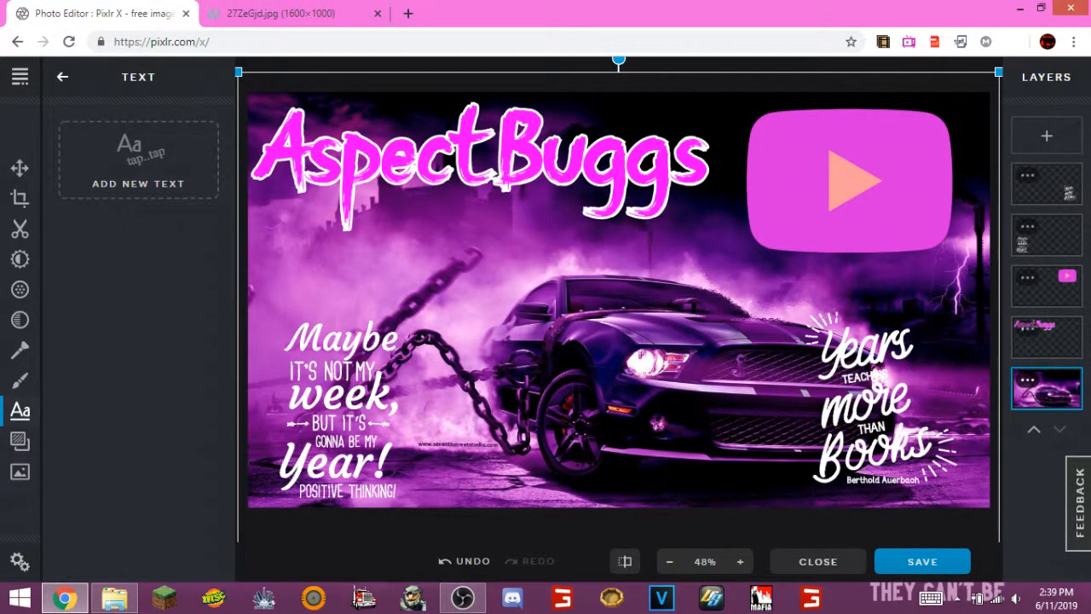
pyautogui.click(463, 597)
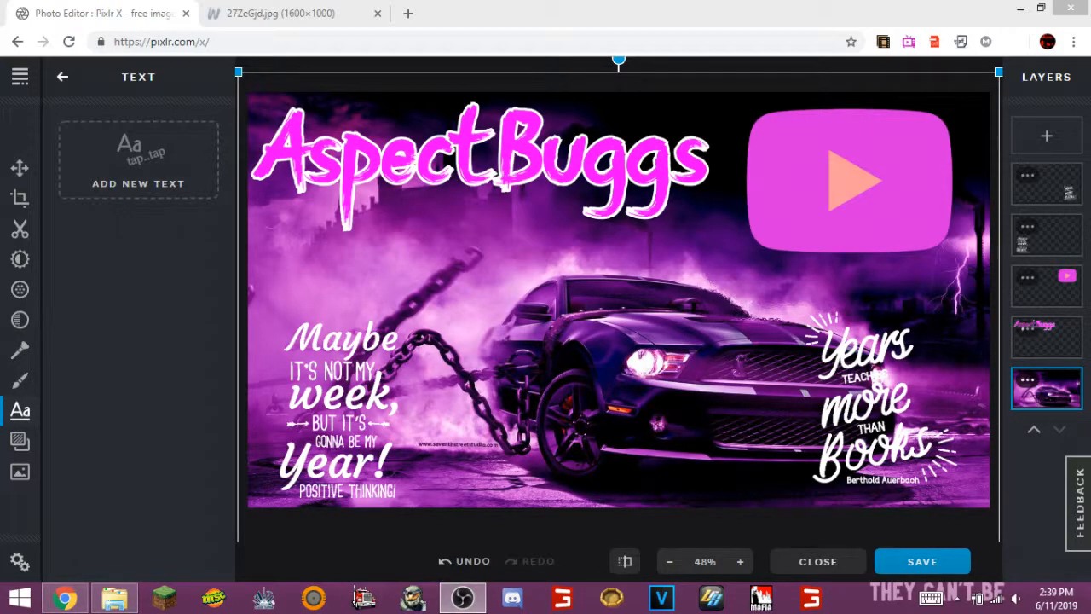
pyautogui.moveTo(460, 597)
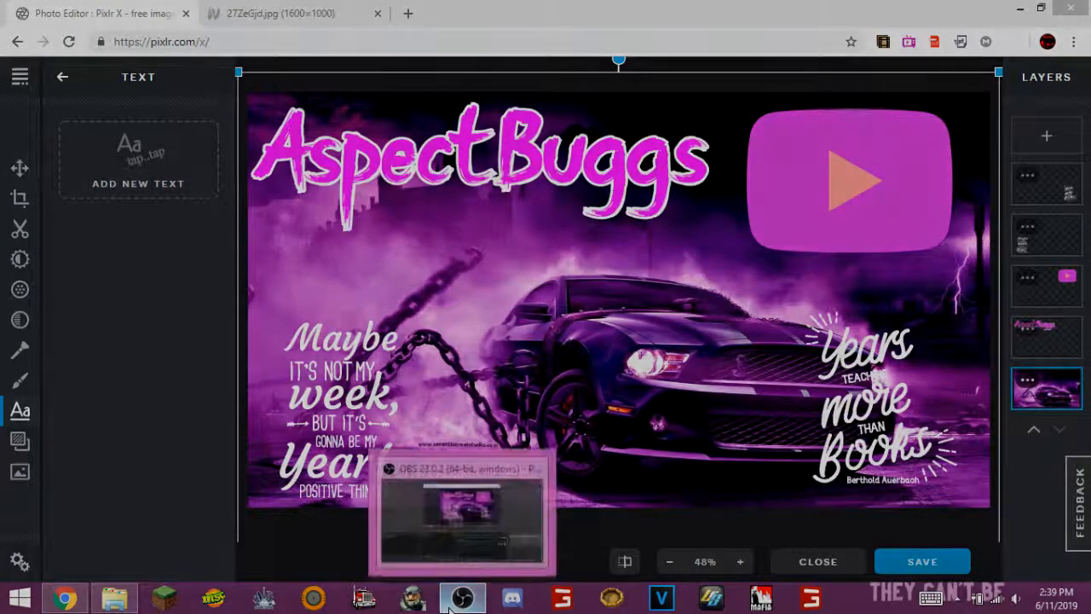